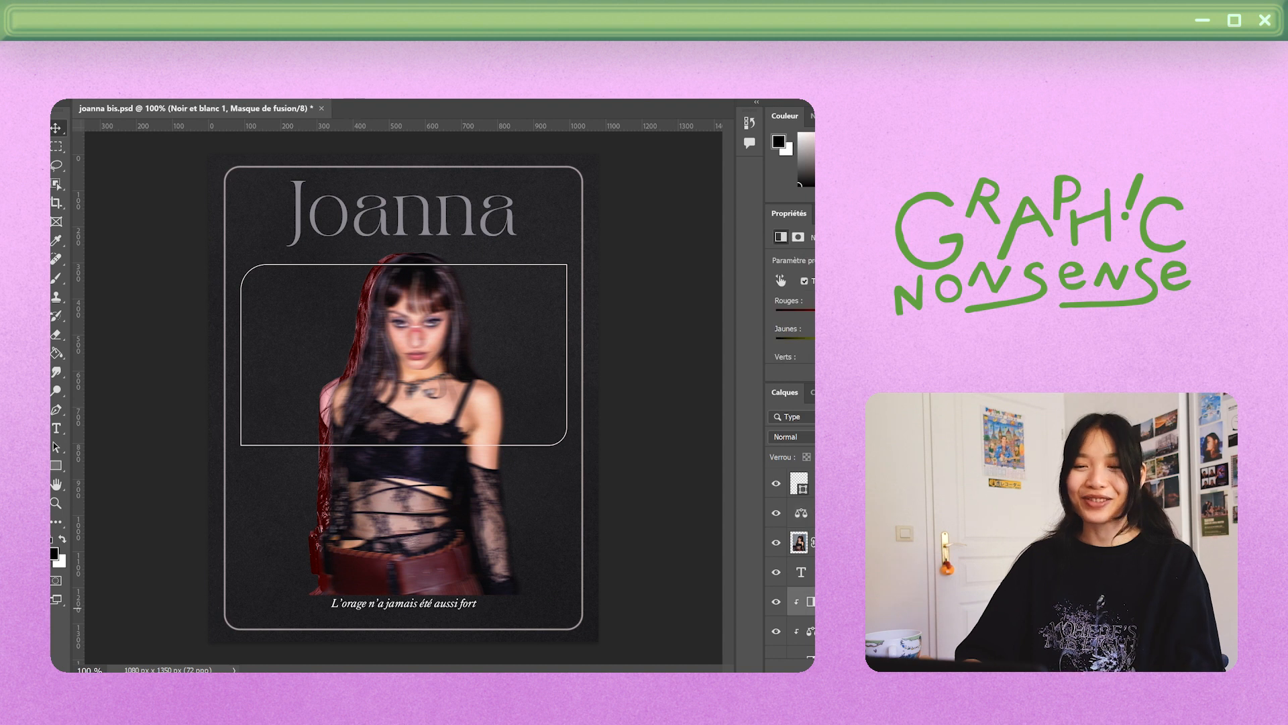
pyautogui.keyDown('shift'); pyautogui.click(805, 513); pyautogui.keyUp('shift')
pyautogui.hotkey('ctrl', 'g')
pyautogui.hotkey('ctrl', 'z')
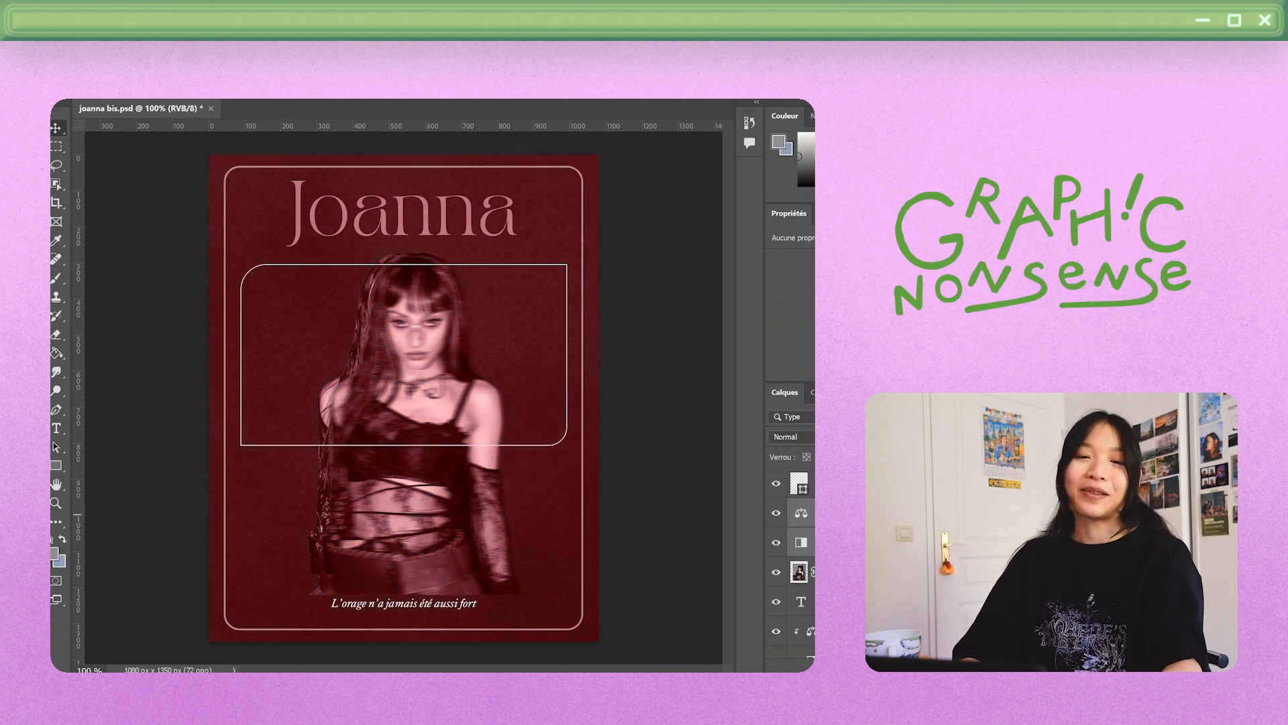
# Undo the recent changes to the black-and-white and colour balance adjustment layers above the portrait.
pyautogui.hotkey('ctrl', 'z')
pyautogui.hotkey('ctrl', 'z')
pyautogui.hotkey('ctrl', 'z')
pyautogui.hotkey('ctrl', 'z')
pyautogui.hotkey('ctrl', 'z')
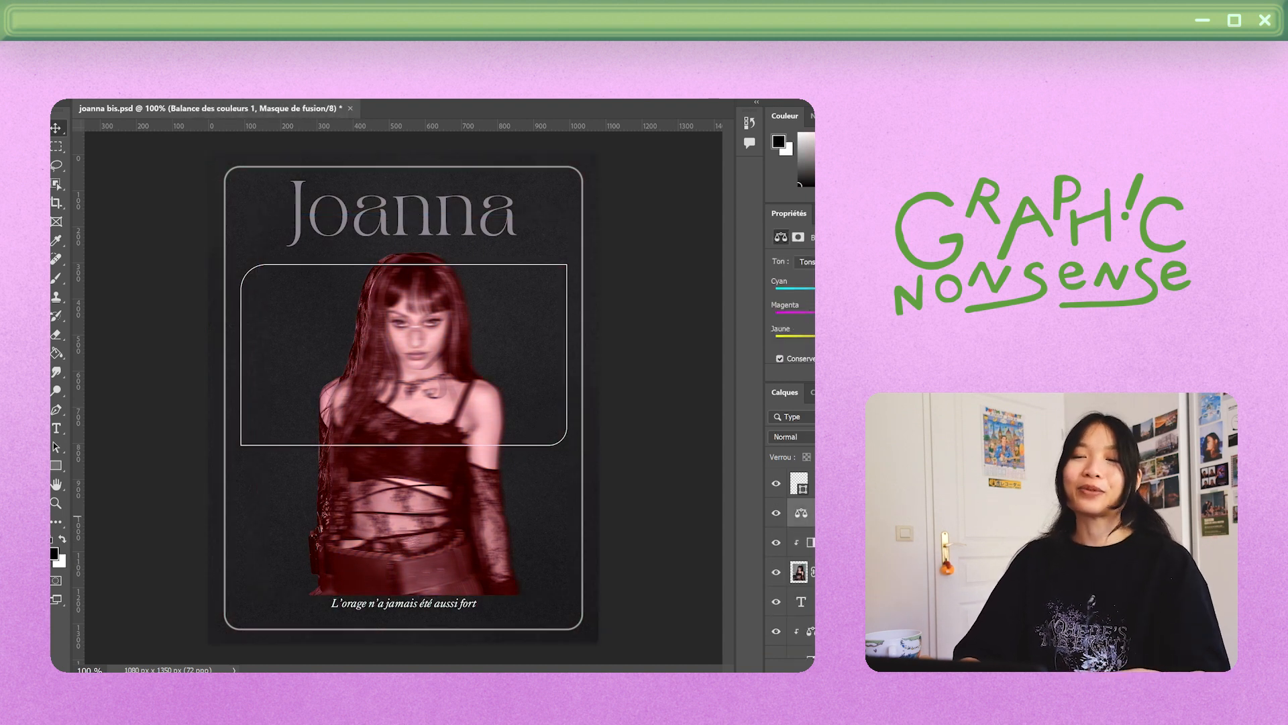
pyautogui.hotkey('ctrl', 'z')
pyautogui.hotkey('ctrl', 'z')
pyautogui.hotkey('ctrl', 'z')
pyautogui.hotkey('ctrl', 'z')
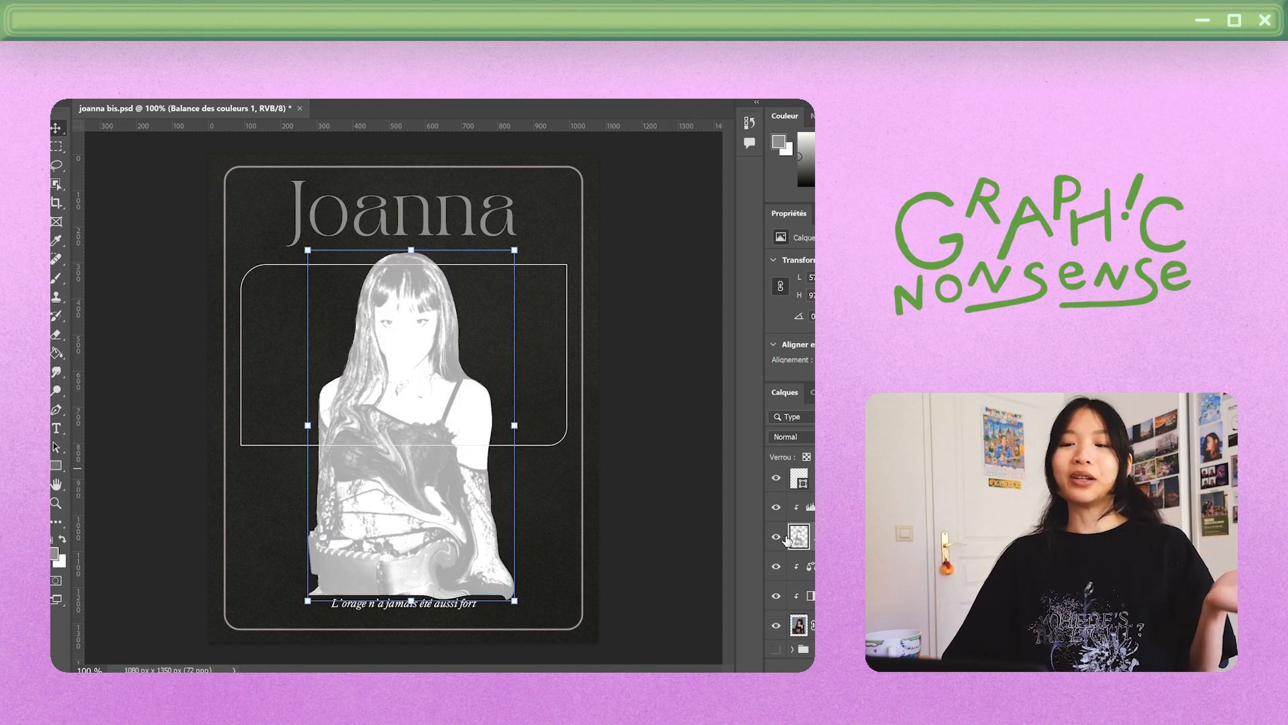
# Toggle the visibility of the liquified portrait's layer and its Levels adjustment to compare their effect.
pyautogui.click(778, 546)
pyautogui.click(779, 546)
pyautogui.click(778, 545)
pyautogui.click(779, 545)
pyautogui.click(777, 507)
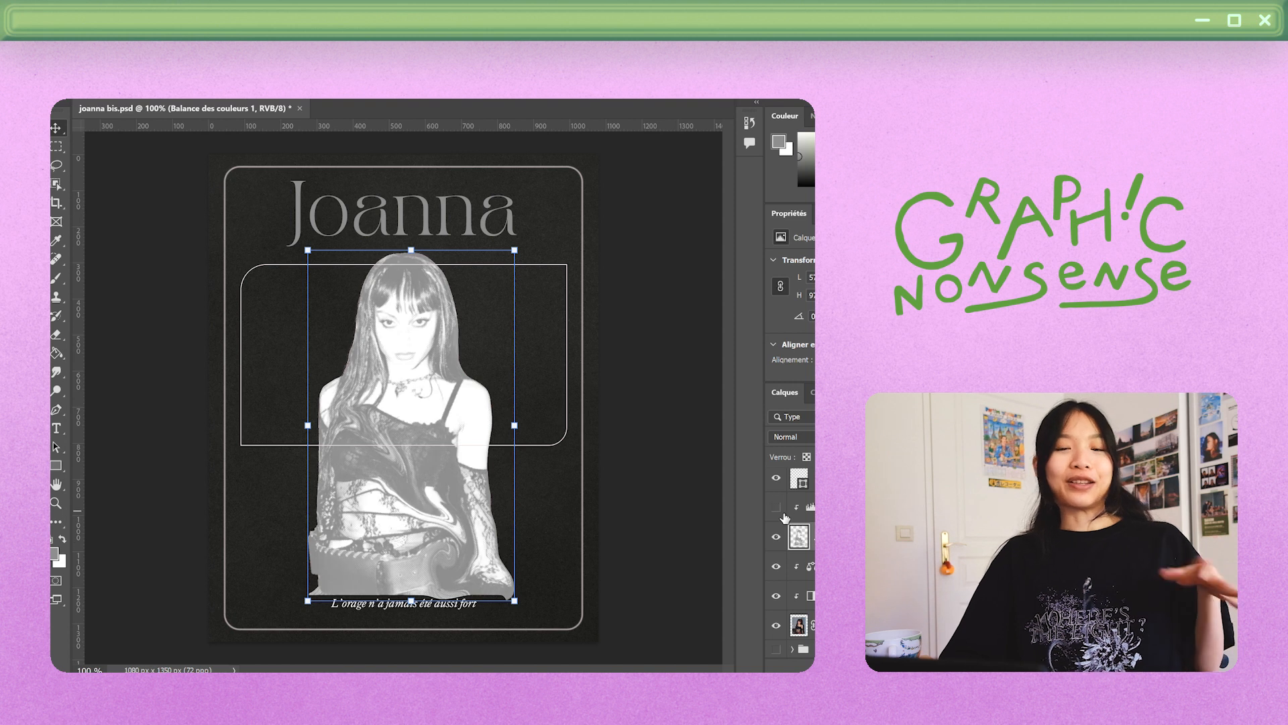
pyautogui.click(779, 508)
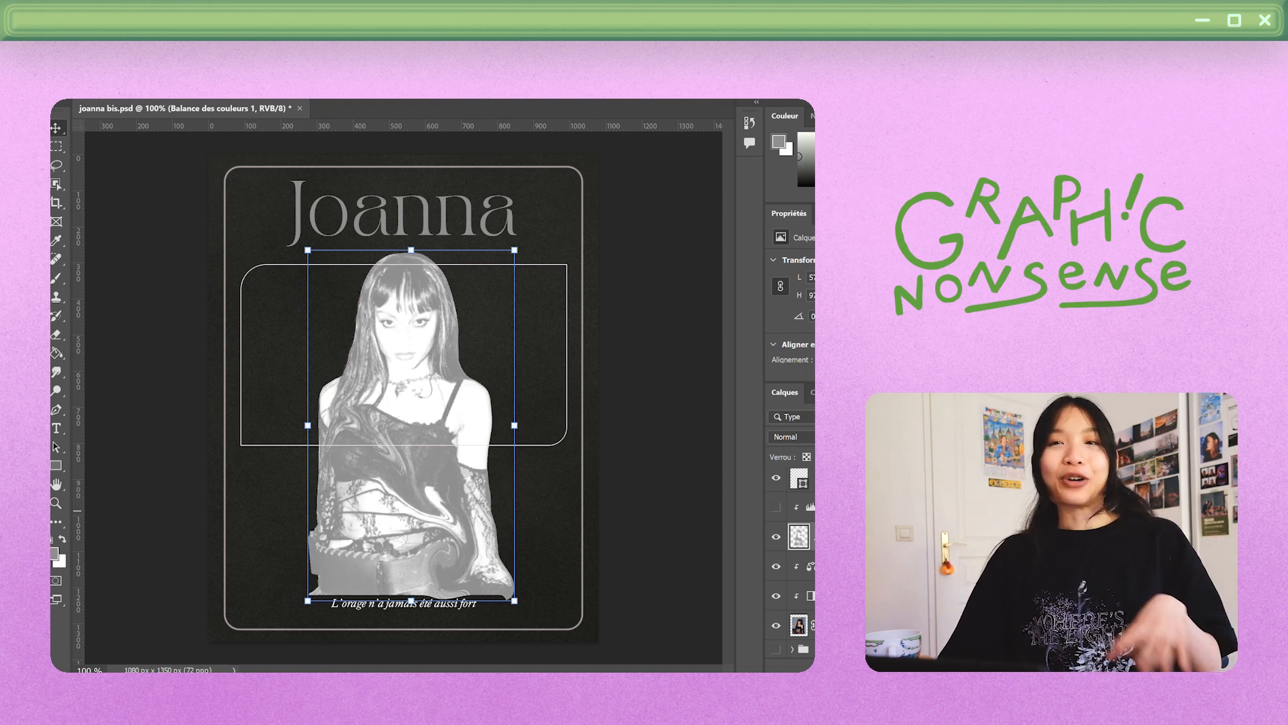
# Show the portrait's Levels adjustment and shift its input levels to deepen the dark tones.
pyautogui.click(802, 508)
pyautogui.click(777, 509)
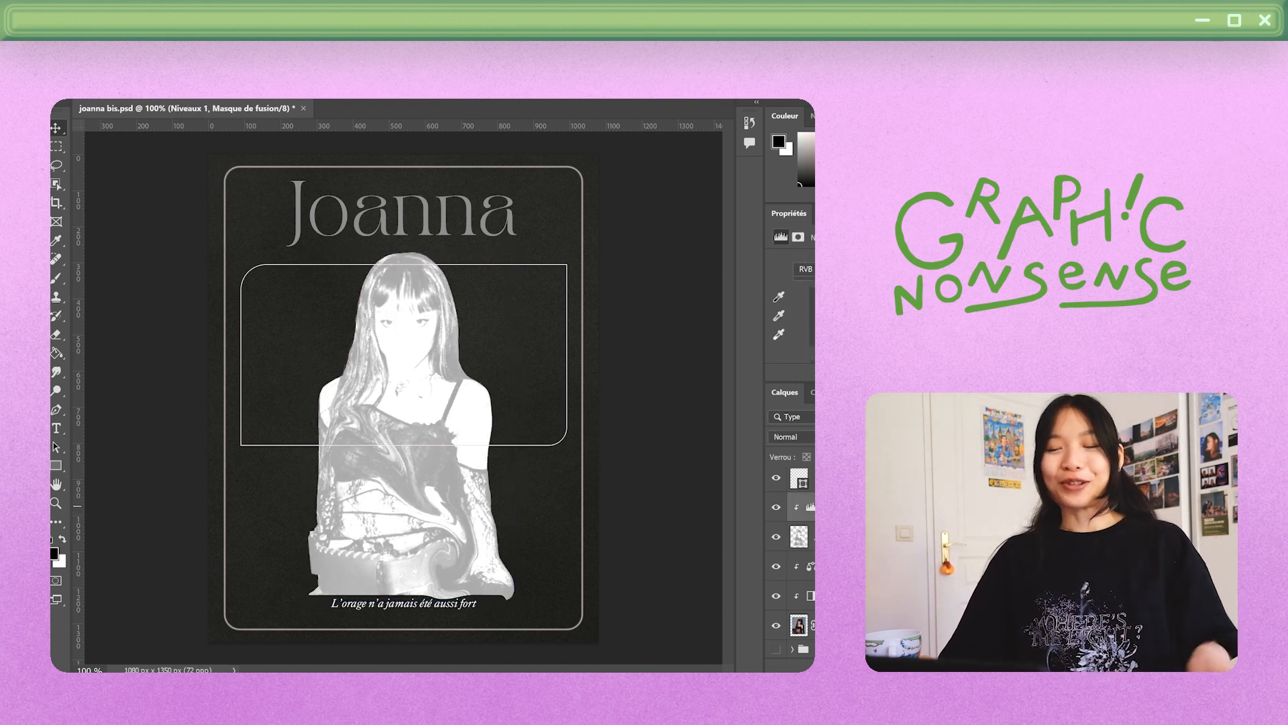
pyautogui.moveTo(866, 344); pyautogui.dragTo(884, 340)
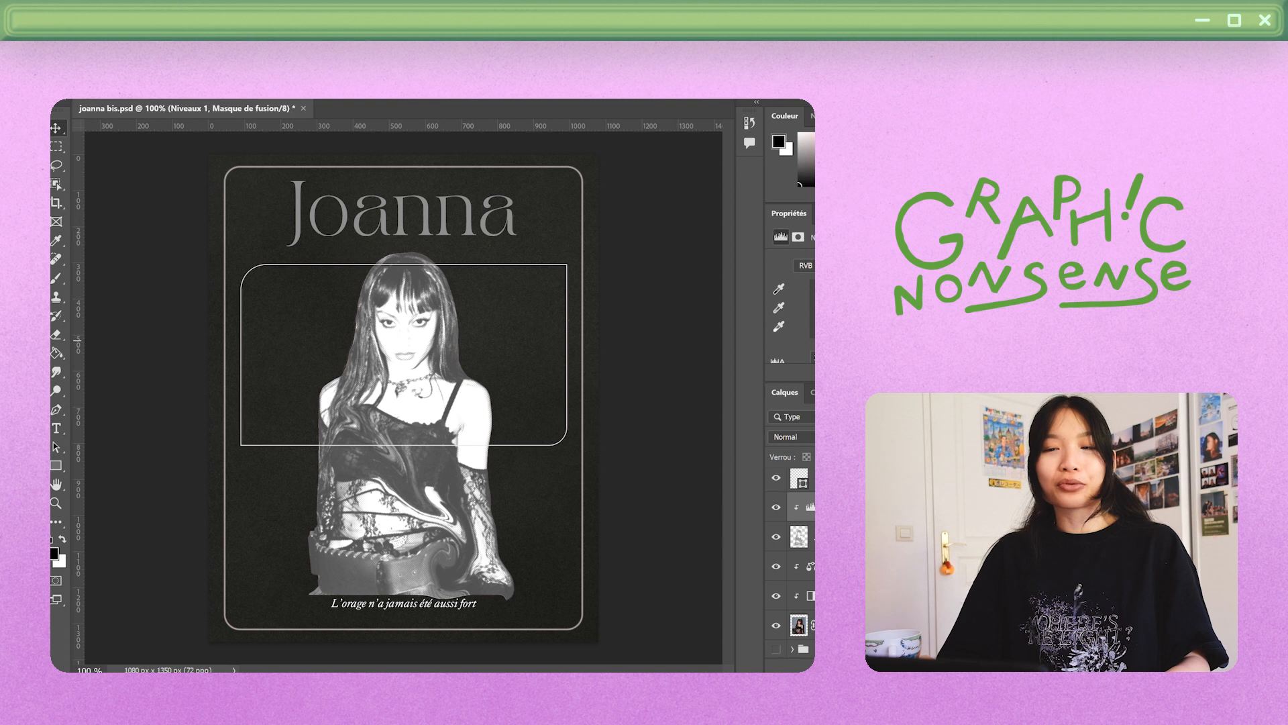
# Add a clipped Black & White adjustment above the liquified portrait and tint it red.
pyautogui.click(810, 539)
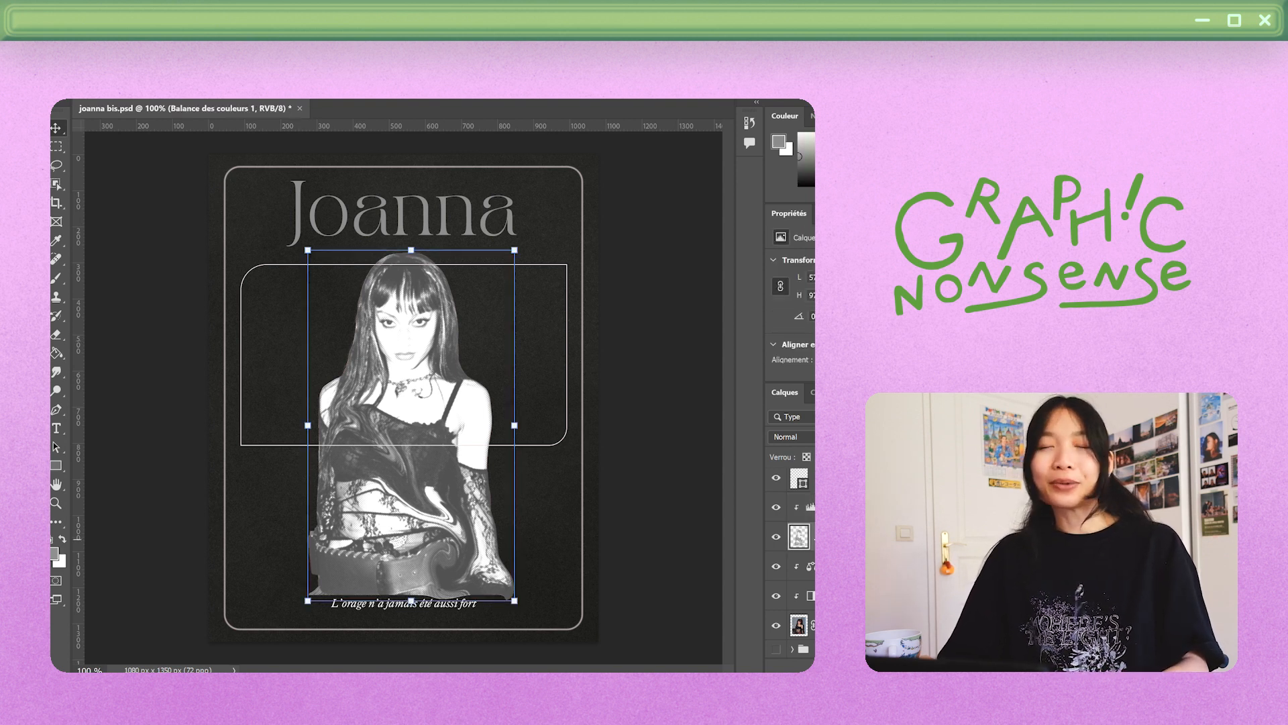
pyautogui.click(879, 550)
pyautogui.click(805, 281)
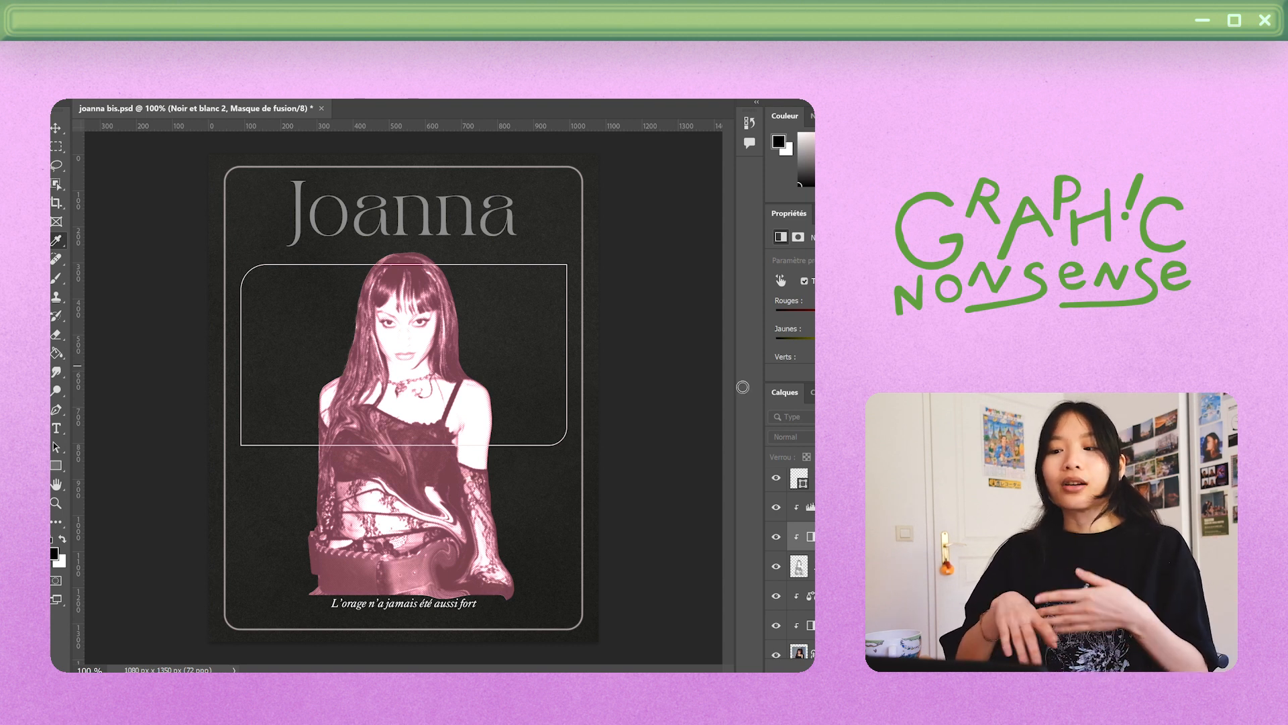
pyautogui.press('v')
pyautogui.click(697, 382)
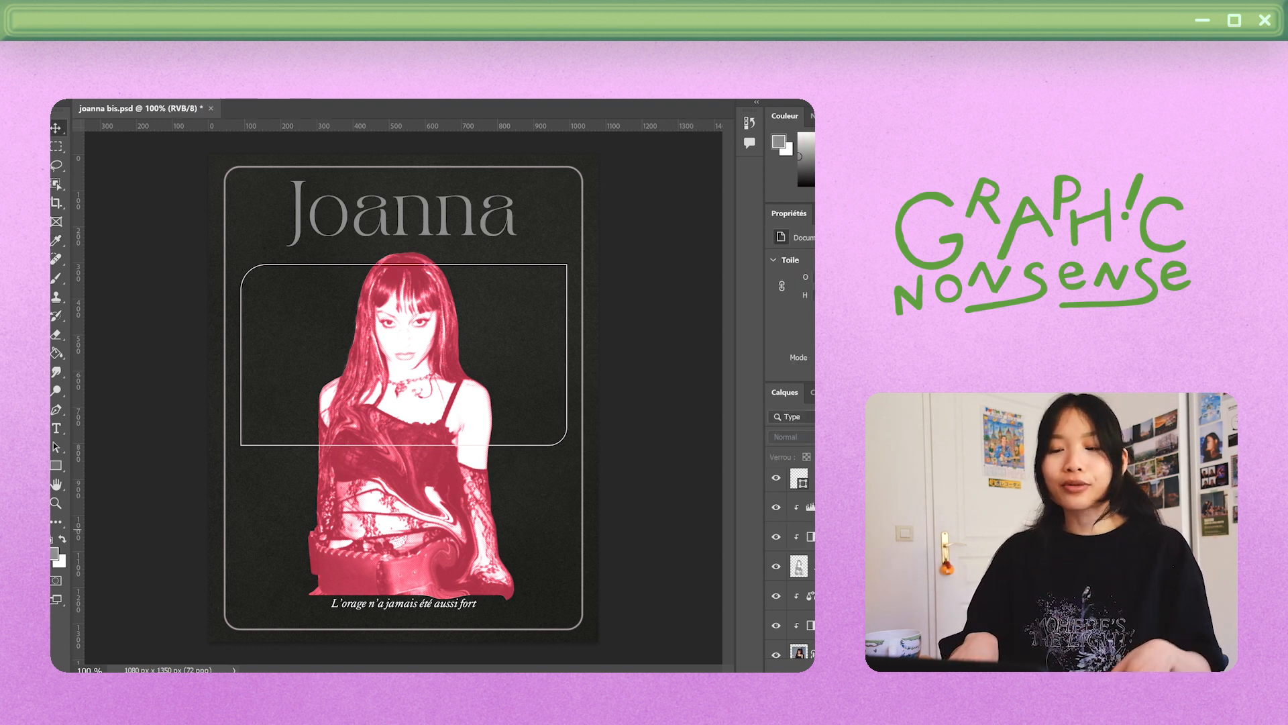
# Cycle through blending modes for the blurred portrait copy and settle on Incrustation.
pyautogui.scroll(2, 798, 571)
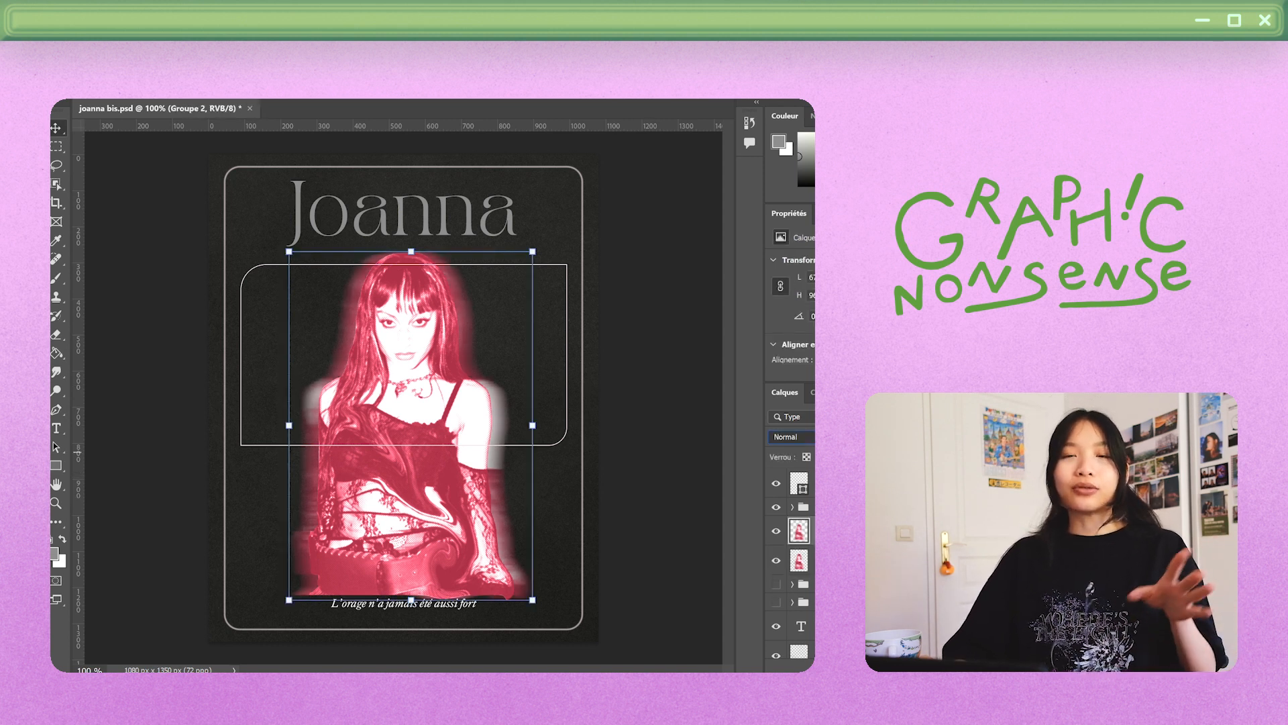
pyautogui.scroll(-20, 793, 438)
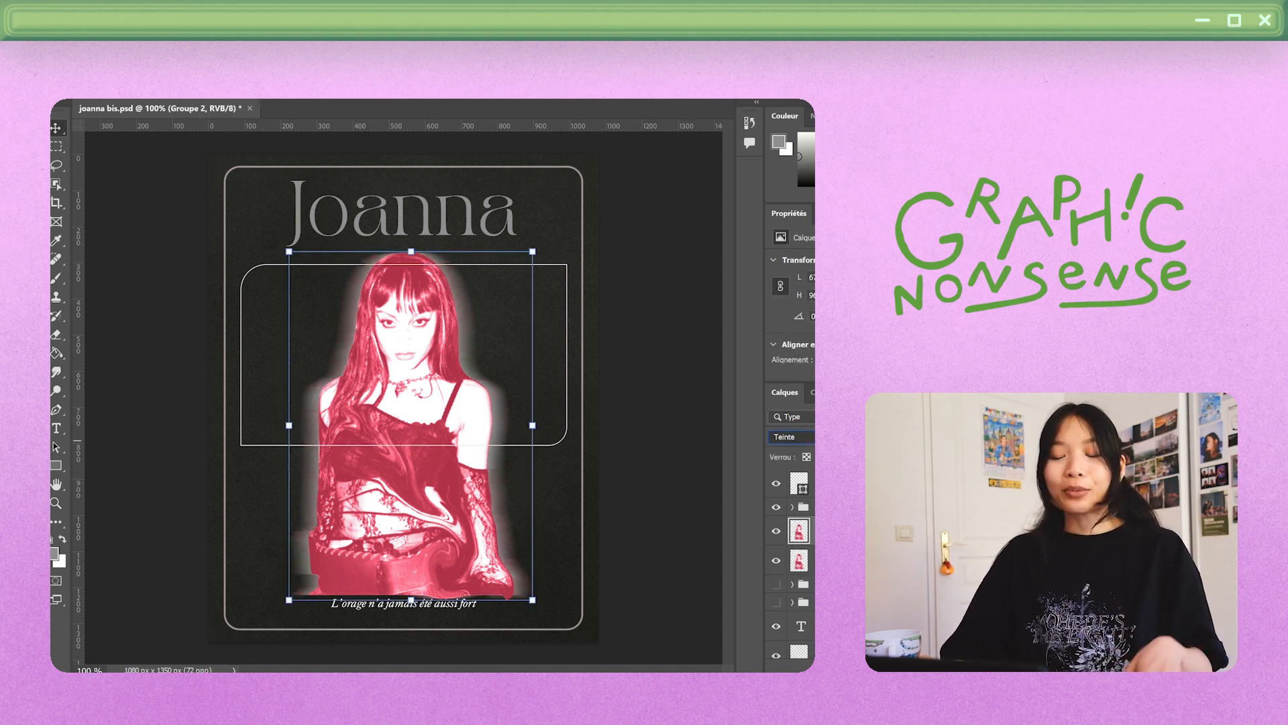
pyautogui.scroll(20, 793, 437)
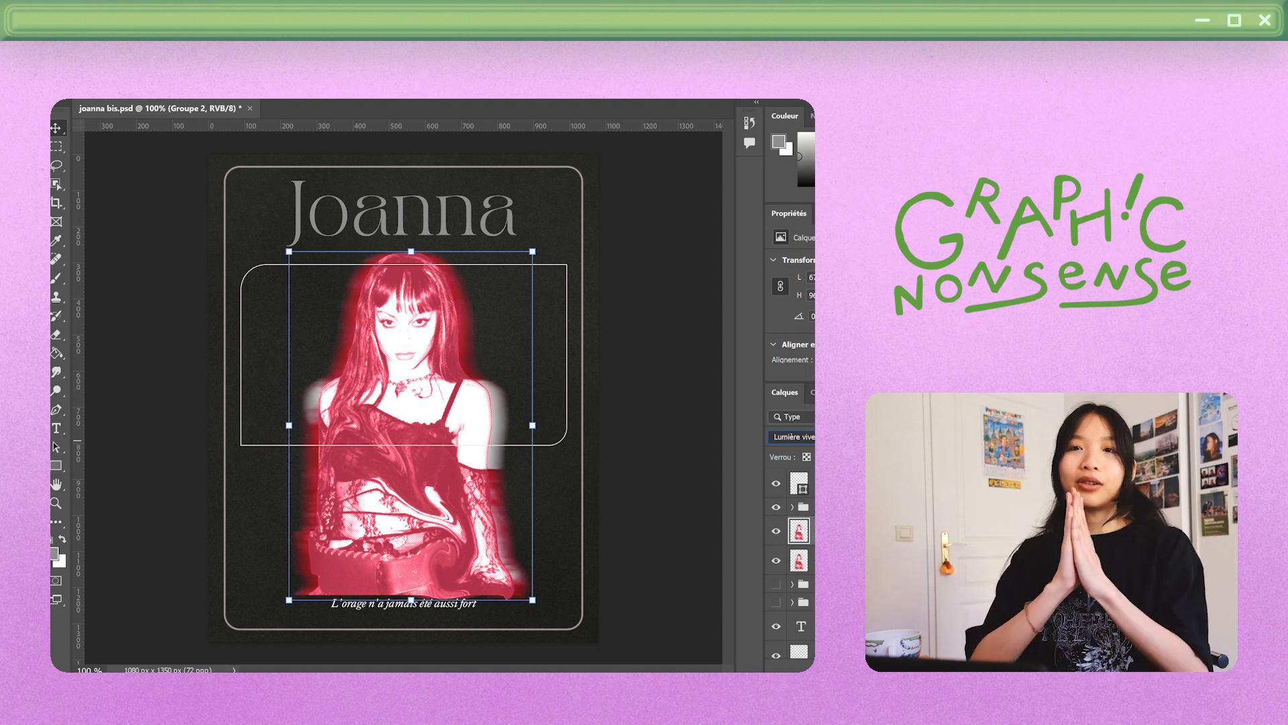
pyautogui.scroll(-11, 793, 438)
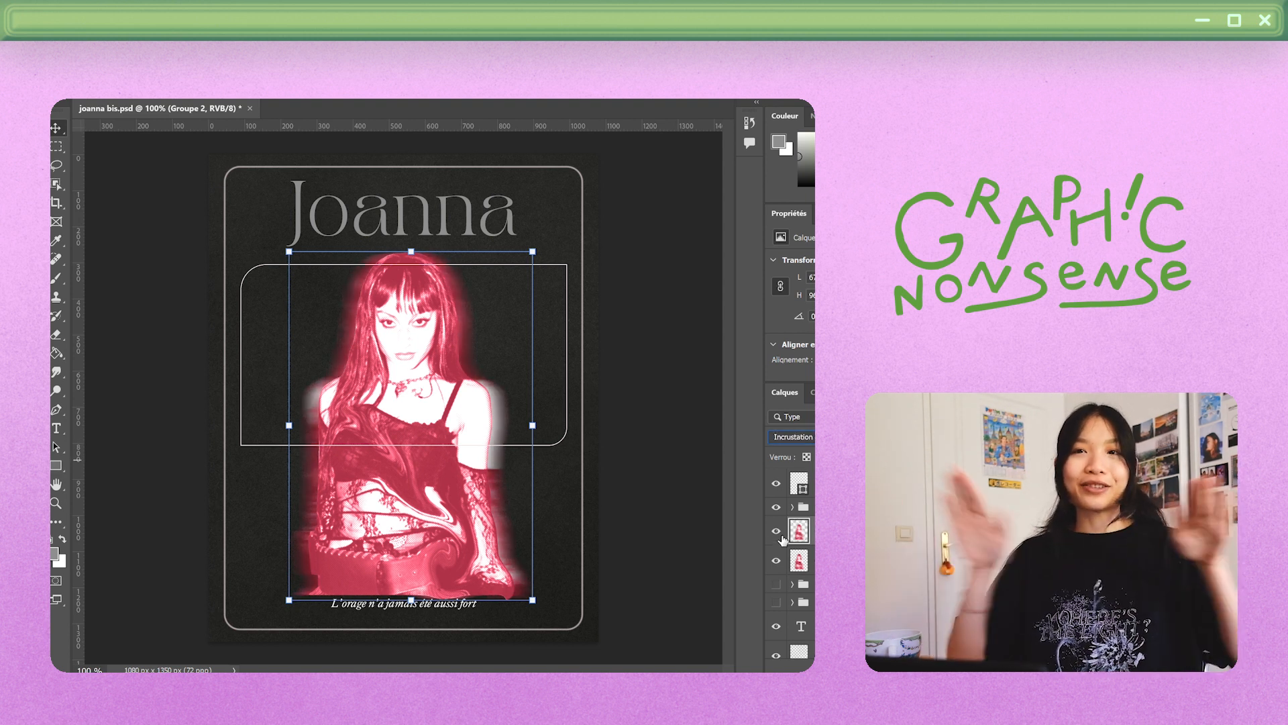
pyautogui.click(657, 396)
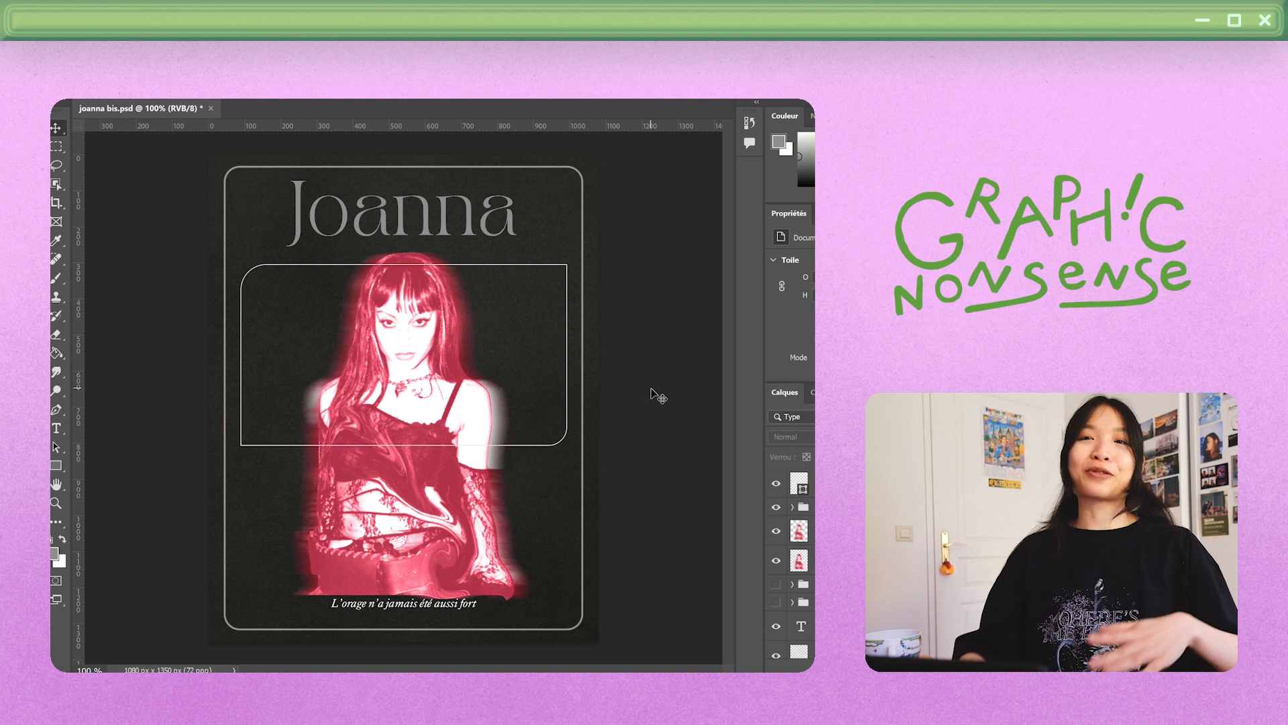
# Toggle the layer group above the blurred portrait copy on and off to compare its effect.
pyautogui.click(809, 536)
pyautogui.click(777, 508)
pyautogui.click(777, 508)
pyautogui.click(777, 507)
pyautogui.click(777, 507)
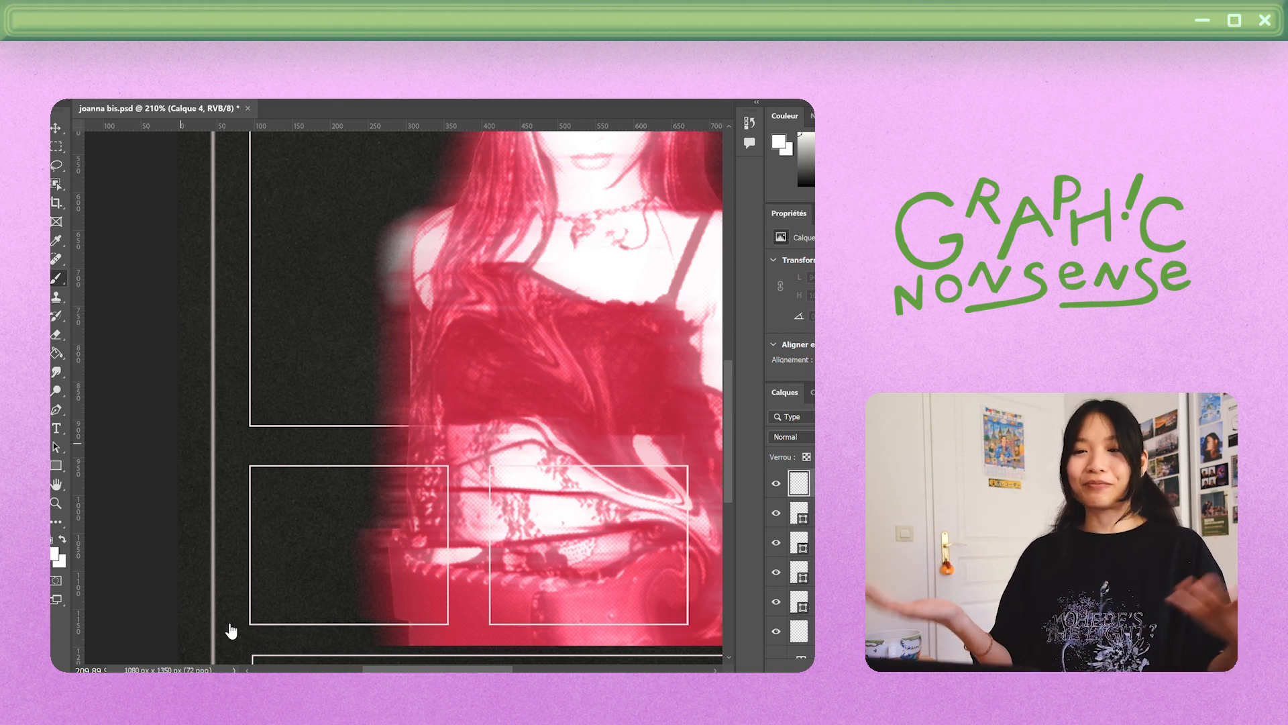
# Sketch a rough white eye with a winged outer corner and round iris beside the portrait's face.
pyautogui.scroll(-3, 230, 627)
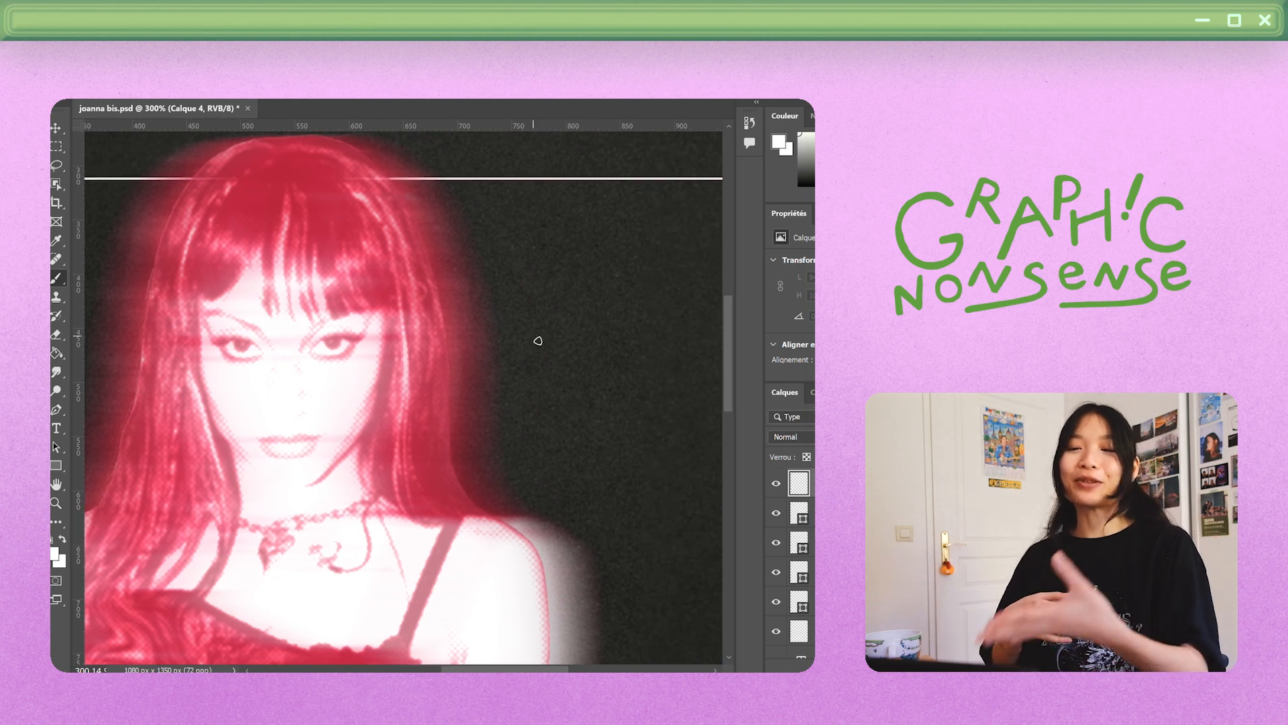
pyautogui.moveTo(530, 341)
pyautogui.mouseDown()
pyautogui.moveTo(602, 314)
pyautogui.moveTo(646, 326)
pyautogui.mouseUp()
pyautogui.scroll(1, 540, 254)
pyautogui.moveTo(585, 315)
pyautogui.mouseDown()
pyautogui.moveTo(546, 337)
pyautogui.moveTo(652, 327)
pyautogui.mouseUp()
pyautogui.moveTo(652, 327)
pyautogui.mouseDown()
pyautogui.moveTo(674, 319)
pyautogui.moveTo(634, 369)
pyautogui.moveTo(513, 379)
pyautogui.mouseUp()
pyautogui.moveTo(580, 322)
pyautogui.mouseDown()
pyautogui.moveTo(570, 350)
pyautogui.moveTo(505, 365)
pyautogui.mouseUp()
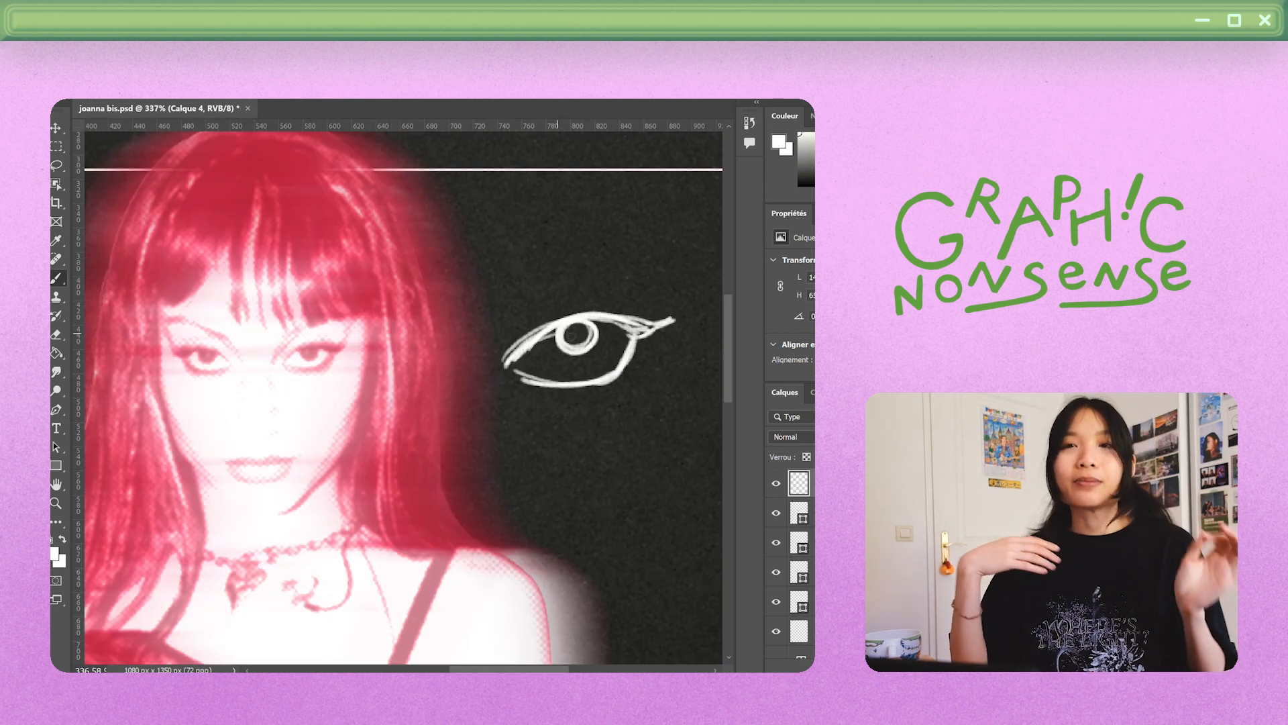
# Move the eye sketch into the lower-left frame of the poster and lower its opacity.
pyautogui.scroll(-7, 571, 335)
pyautogui.scroll(-3, 552, 336)
pyautogui.click(56, 128)
pyautogui.moveTo(552, 165); pyautogui.dragTo(274, 447)
pyautogui.moveTo(274, 432)
pyautogui.mouseDown()
pyautogui.moveTo(274, 420)
pyautogui.moveTo(334, 420)
pyautogui.moveTo(286, 448)
pyautogui.mouseUp()
pyautogui.press('Escape')
pyautogui.press('Return')
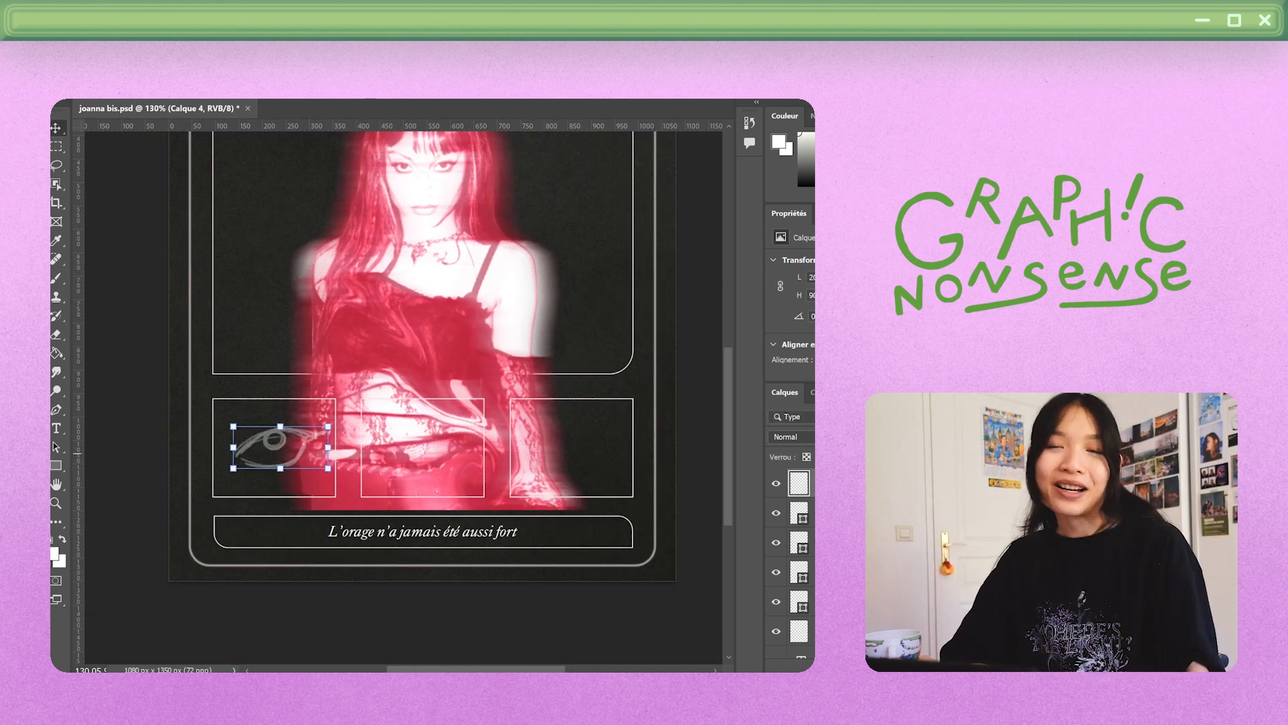
# Create a new layer over the faded sketch and trace the eye's inner corner and upper lid with the Brush.
pyautogui.hotkey('ctrl', 'shift', 'alt', 'n')
pyautogui.press('s')
pyautogui.press('b')
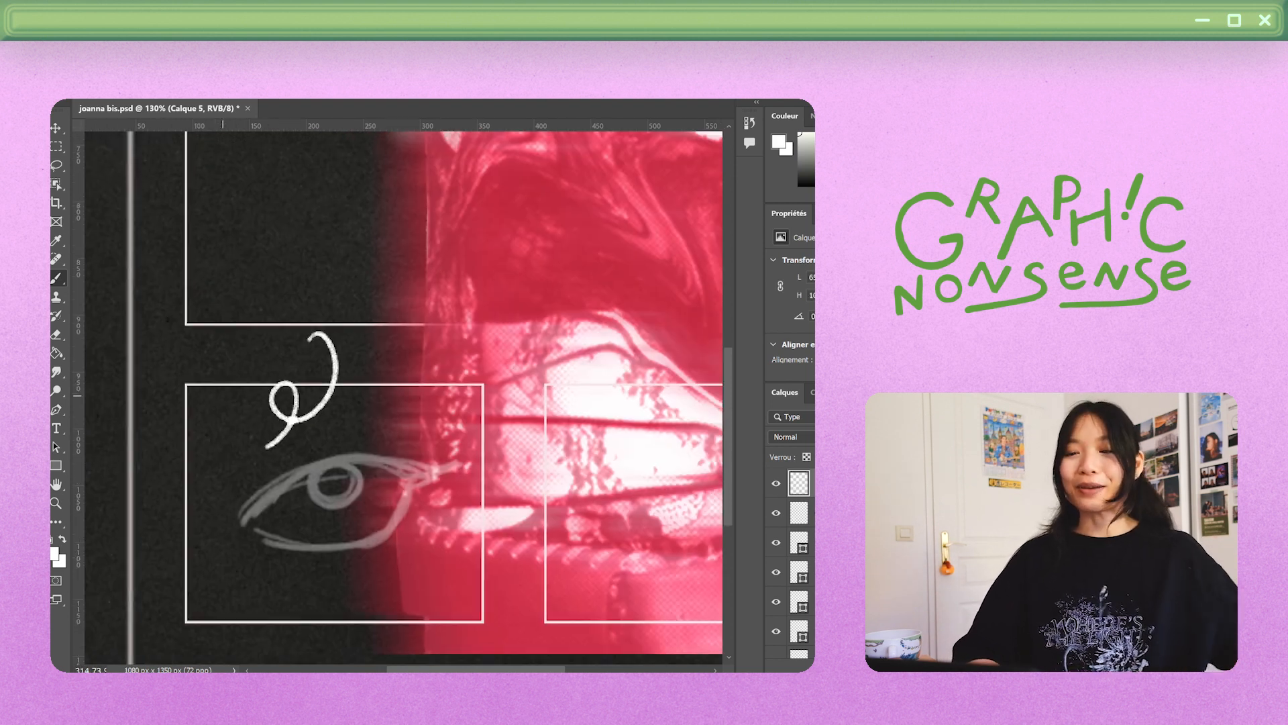
pyautogui.hotkey('ctrl', 'z')
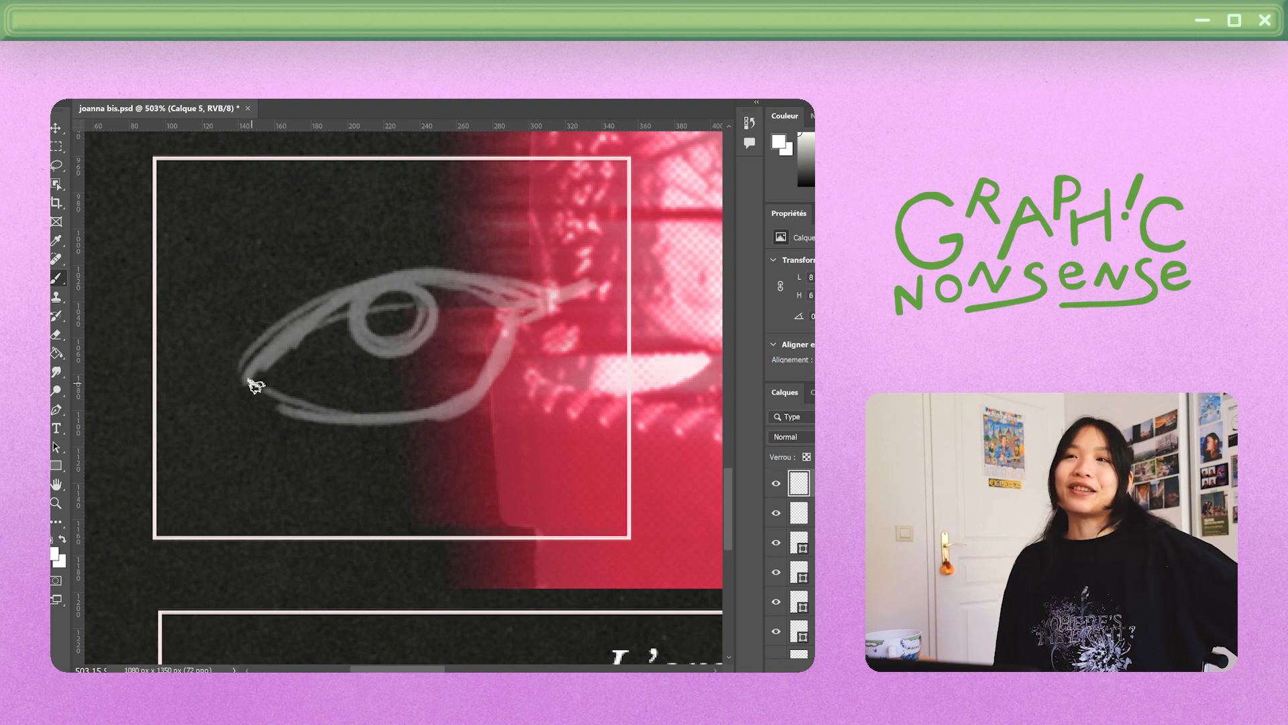
pyautogui.moveTo(246, 379); pyautogui.dragTo(258, 386)
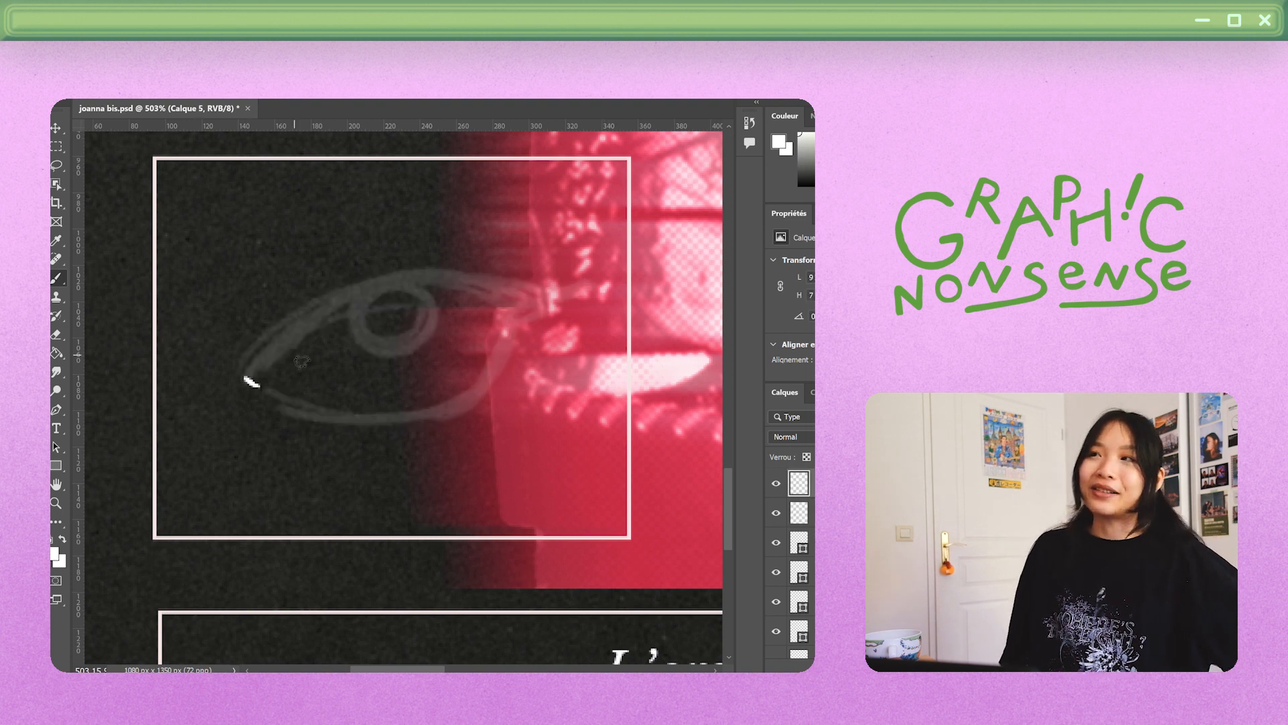
pyautogui.moveTo(525, 311); pyautogui.dragTo(243, 368)
pyautogui.scroll(-4, 389, 308)
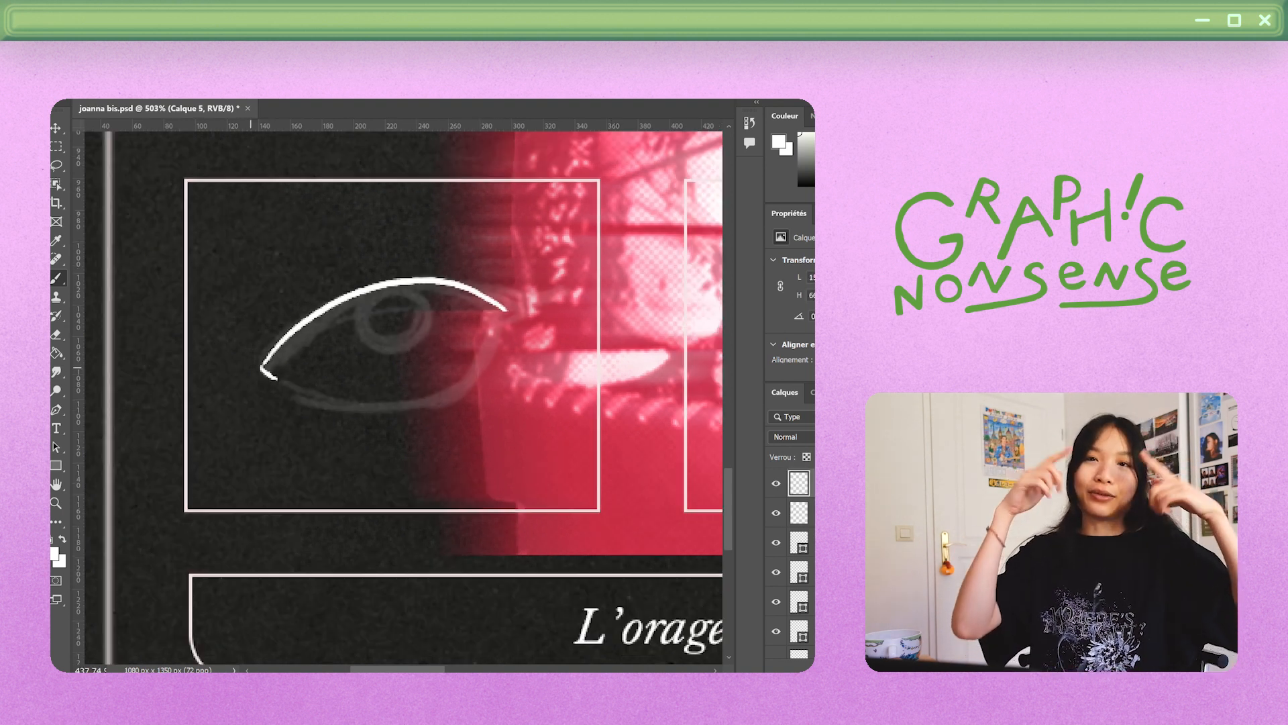
# Trace the eye's lower lid and the pointed wing at its outer corner in white.
pyautogui.scroll(3, 302, 403)
pyautogui.moveTo(465, 395)
pyautogui.mouseDown()
pyautogui.moveTo(431, 459)
pyautogui.moveTo(354, 481)
pyautogui.moveTo(337, 473)
pyautogui.moveTo(359, 455)
pyautogui.mouseUp()
pyautogui.scroll(-4, 283, 468)
pyautogui.scroll(3, 363, 449)
pyautogui.moveTo(359, 454); pyautogui.dragTo(340, 477)
pyautogui.scroll(2, 340, 477)
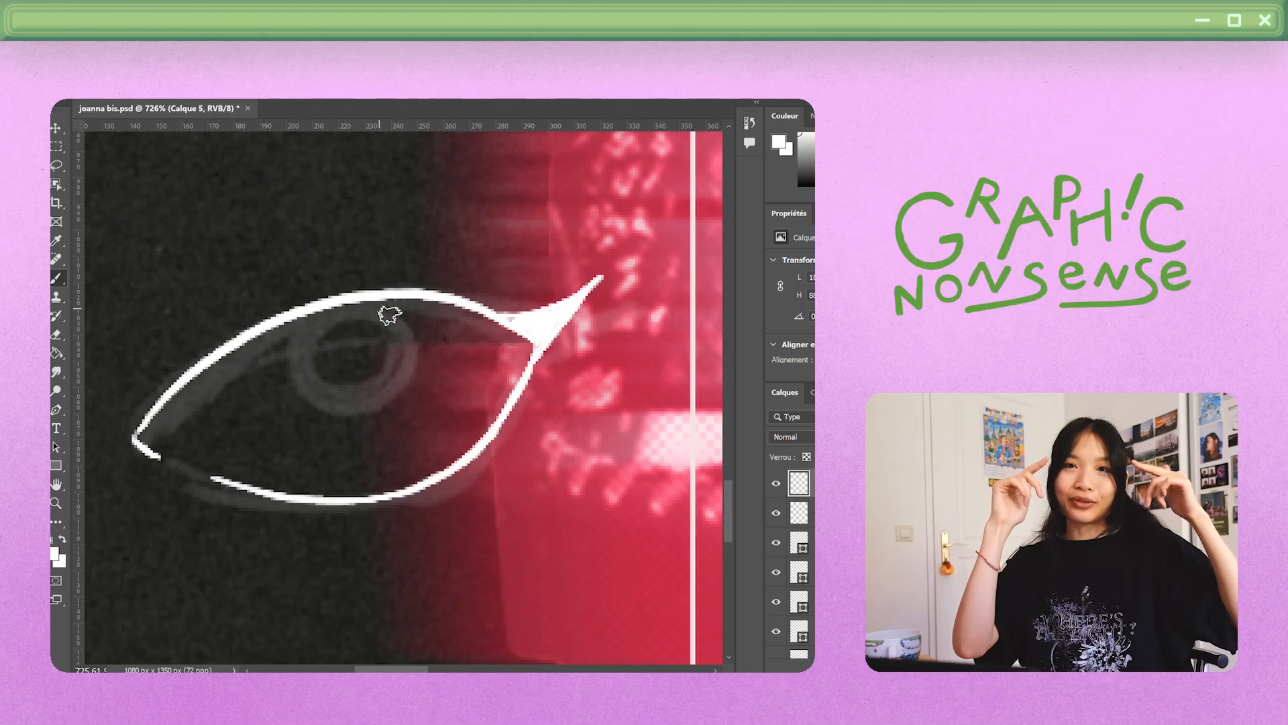
# Draw the eye's round iris and inner pupil, thickening their white outlines under the upper lid.
pyautogui.moveTo(382, 308); pyautogui.dragTo(312, 324)
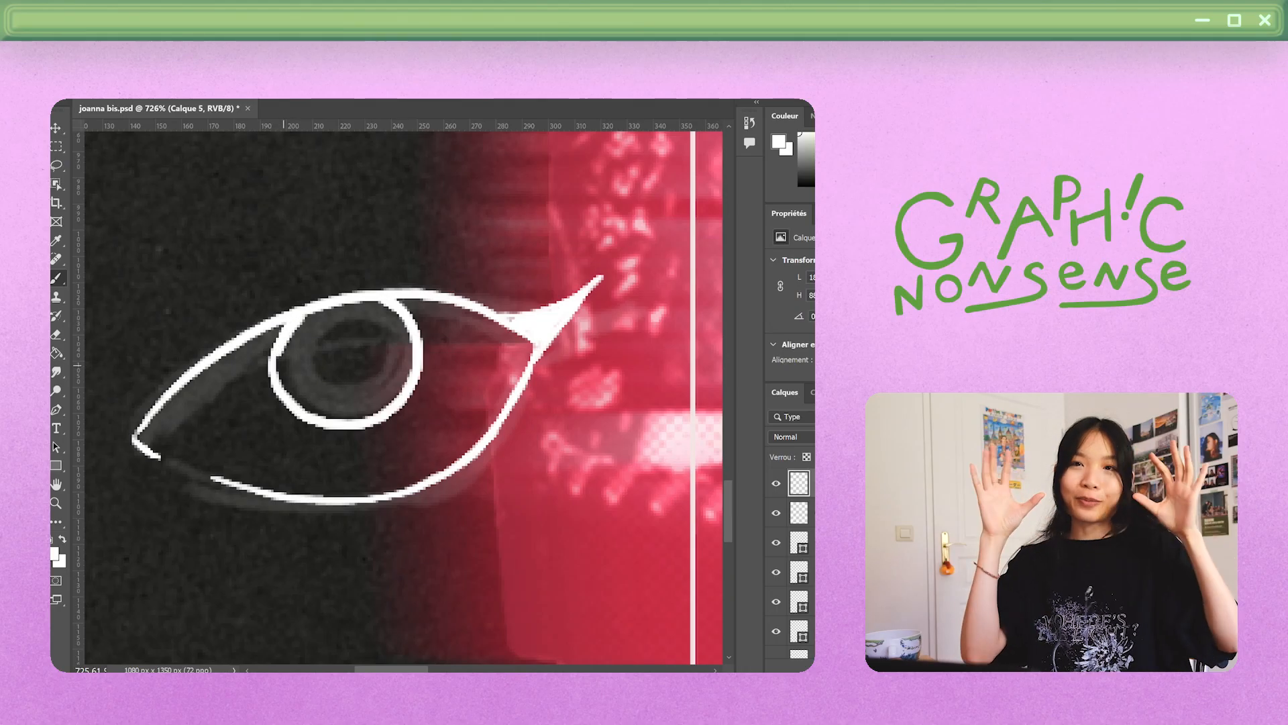
pyautogui.moveTo(412, 403)
pyautogui.mouseDown()
pyautogui.moveTo(404, 370)
pyautogui.moveTo(352, 324)
pyautogui.moveTo(303, 353)
pyautogui.moveTo(316, 336)
pyautogui.moveTo(398, 333)
pyautogui.moveTo(397, 315)
pyautogui.moveTo(371, 371)
pyautogui.moveTo(340, 340)
pyautogui.moveTo(328, 357)
pyautogui.moveTo(348, 345)
pyautogui.moveTo(340, 378)
pyautogui.moveTo(345, 344)
pyautogui.mouseUp()
pyautogui.moveTo(396, 391); pyautogui.dragTo(357, 414)
pyautogui.scroll(-10, 318, 425)
pyautogui.scroll(10, 305, 425)
pyautogui.moveTo(627, 333); pyautogui.dragTo(501, 312)
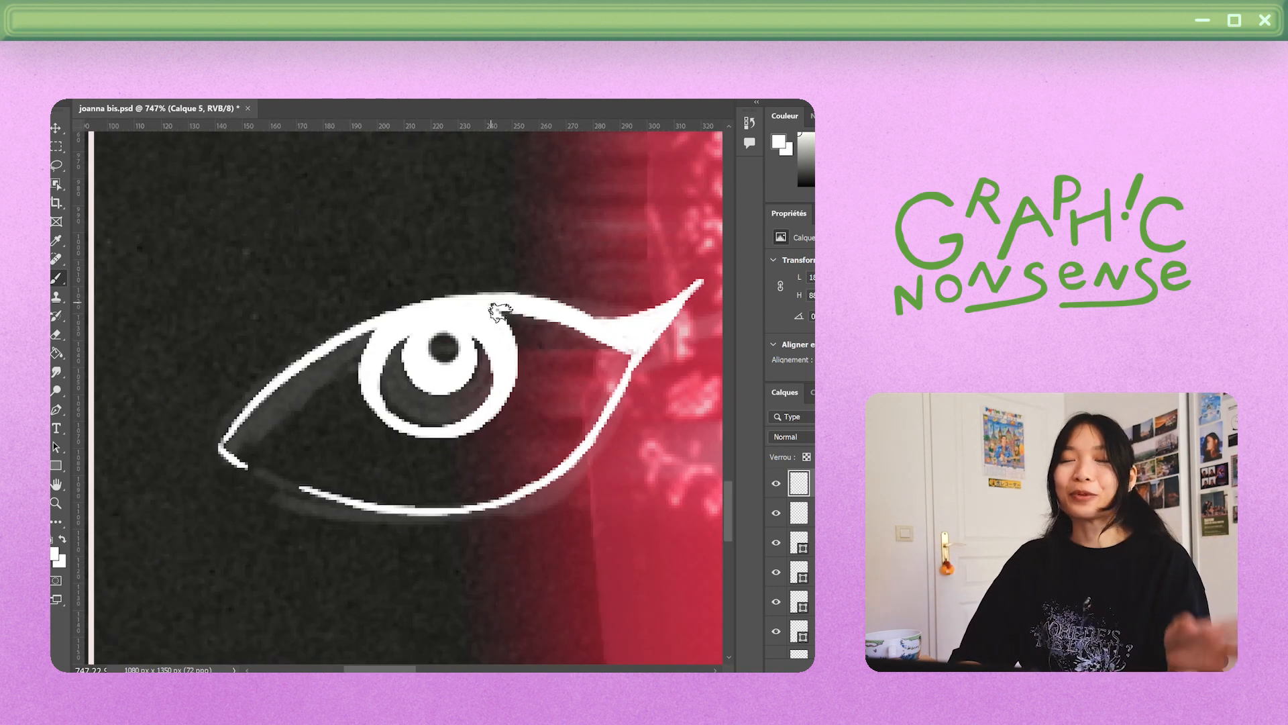
# Refine the eye by filling in the winged outer corner and adding a crease line above the upper lid.
pyautogui.scroll(-8, 500, 312)
pyautogui.scroll(10, 510, 305)
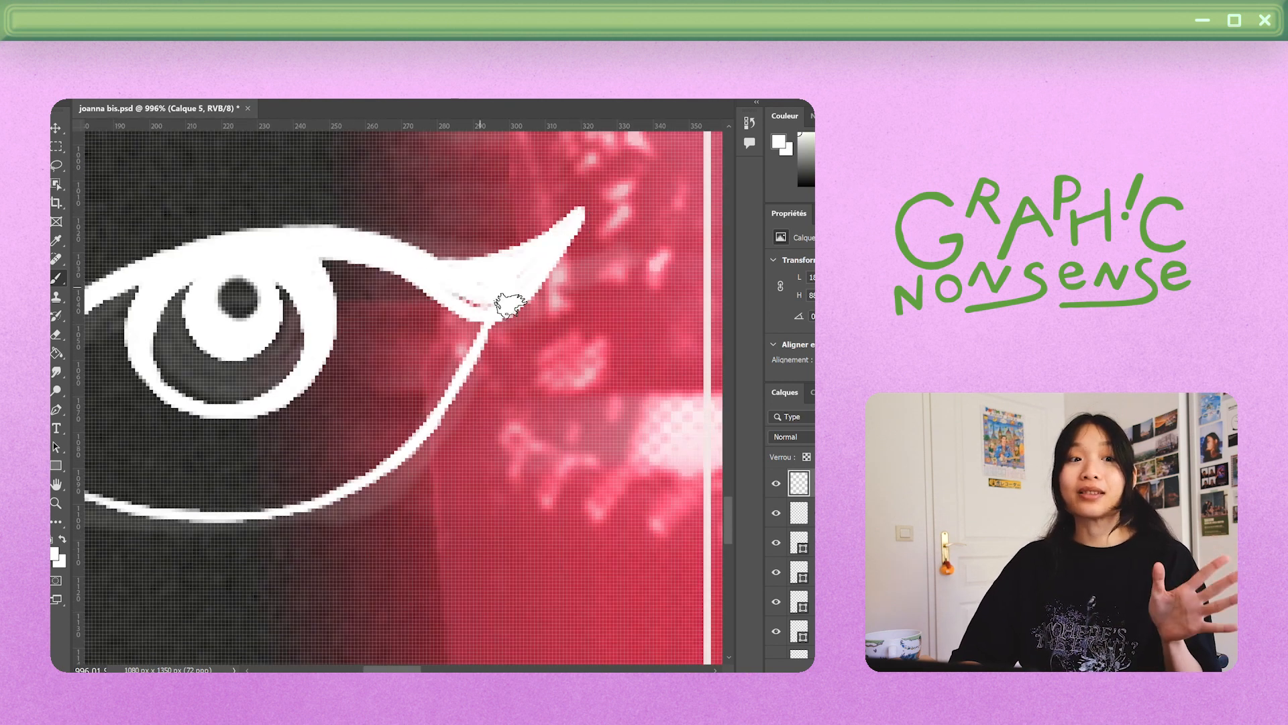
pyautogui.scroll(-10, 510, 305)
pyautogui.scroll(7, 322, 523)
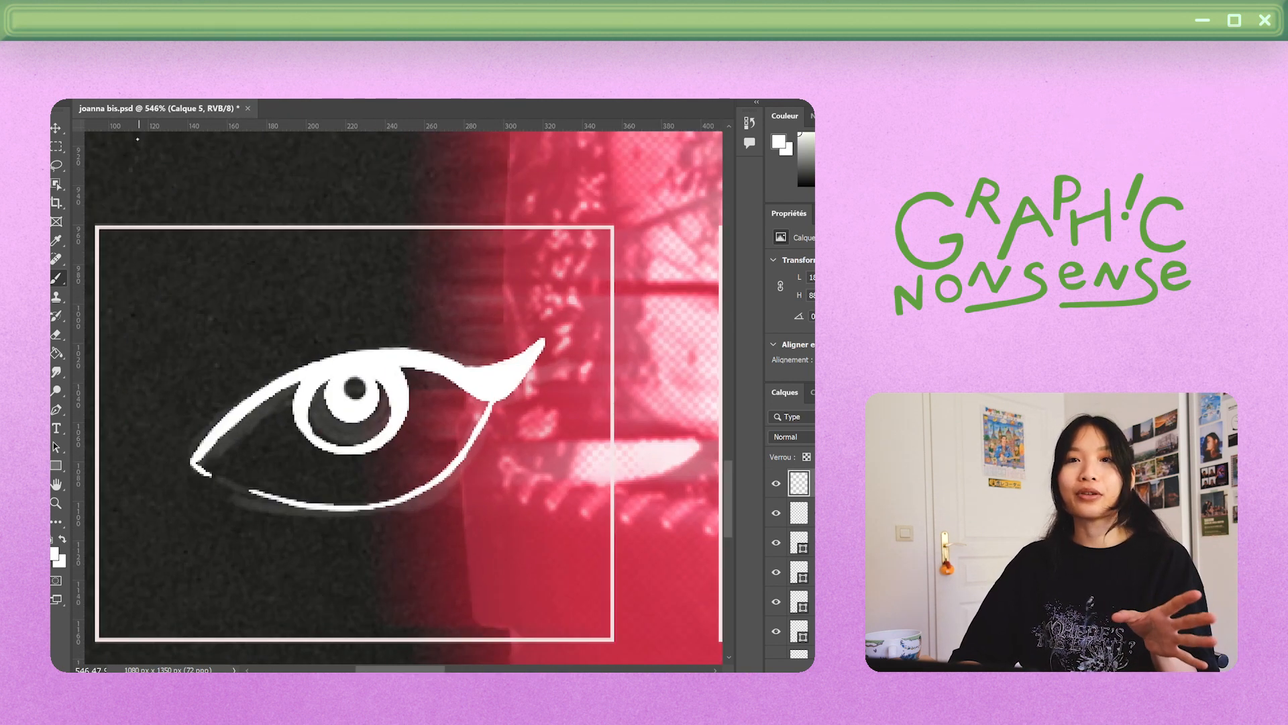
pyautogui.scroll(3, 366, 393)
pyautogui.moveTo(318, 329)
pyautogui.mouseDown()
pyautogui.moveTo(155, 420)
pyautogui.moveTo(293, 334)
pyautogui.mouseUp()
pyautogui.scroll(-9, 342, 389)
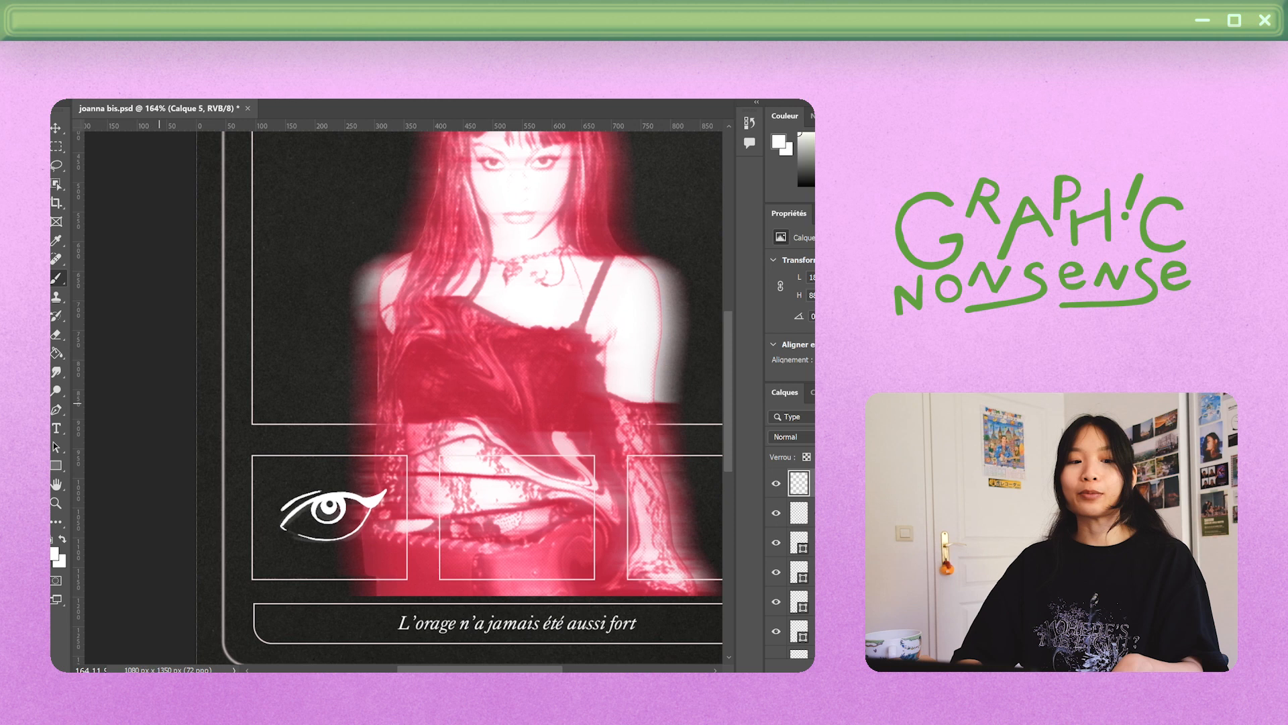
pyautogui.scroll(4, 215, 524)
pyautogui.moveTo(352, 439); pyautogui.dragTo(314, 489)
pyautogui.moveTo(308, 495)
pyautogui.mouseDown()
pyautogui.moveTo(356, 437)
pyautogui.moveTo(309, 493)
pyautogui.mouseUp()
pyautogui.scroll(-6, 392, 470)
pyautogui.scroll(4, 590, 356)
pyautogui.scroll(-4, 258, 570)
pyautogui.scroll(7, 322, 445)
# Draw short white lashes along the eye's upper lid and near the inner corner.
pyautogui.moveTo(407, 275); pyautogui.dragTo(374, 273)
pyautogui.moveTo(239, 371); pyautogui.dragTo(225, 359)
pyautogui.moveTo(251, 366); pyautogui.dragTo(243, 355)
pyautogui.moveTo(490, 296)
pyautogui.mouseDown()
pyautogui.moveTo(506, 271)
pyautogui.moveTo(475, 259)
pyautogui.mouseUp()
pyautogui.moveTo(424, 279)
pyautogui.mouseDown()
pyautogui.moveTo(440, 253)
pyautogui.moveTo(382, 244)
pyautogui.mouseUp()
pyautogui.moveTo(353, 286); pyautogui.dragTo(339, 255)
pyautogui.moveTo(319, 305); pyautogui.dragTo(303, 274)
pyautogui.moveTo(285, 324); pyautogui.dragTo(267, 297)
pyautogui.moveTo(263, 345)
pyautogui.mouseDown()
pyautogui.moveTo(250, 331)
pyautogui.moveTo(232, 344)
pyautogui.mouseUp()
pyautogui.scroll(2, 444, 429)
# Add the remaining lashes and contour strokes around the eye's outer corner and lid.
pyautogui.moveTo(532, 270); pyautogui.dragTo(542, 250)
pyautogui.moveTo(518, 270); pyautogui.dragTo(526, 254)
pyautogui.moveTo(525, 311)
pyautogui.mouseDown()
pyautogui.moveTo(449, 417)
pyautogui.moveTo(332, 435)
pyautogui.moveTo(232, 404)
pyautogui.mouseUp()
pyautogui.moveTo(247, 417); pyautogui.dragTo(252, 427)
pyautogui.moveTo(522, 327); pyautogui.dragTo(554, 334)
pyautogui.moveTo(517, 338); pyautogui.dragTo(537, 361)
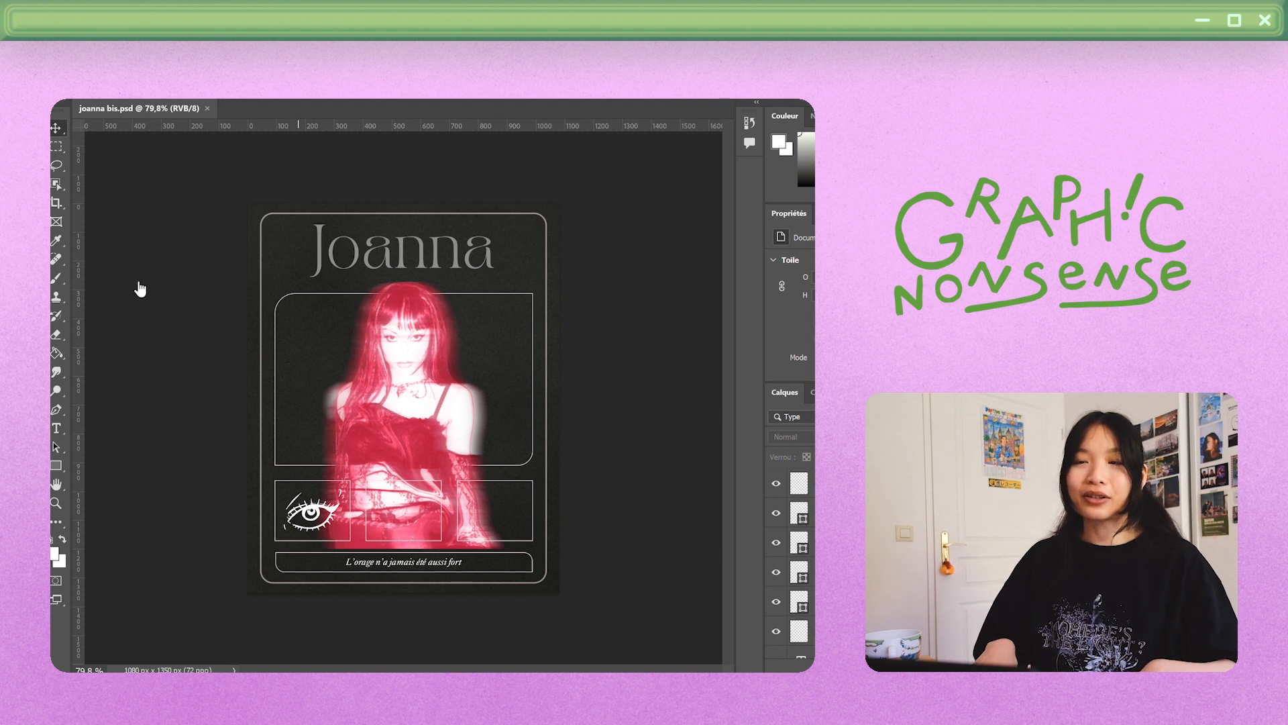
pyautogui.moveTo(123, 308); pyautogui.dragTo(356, 376)
pyautogui.moveTo(403, 310); pyautogui.dragTo(402, 373)
pyautogui.moveTo(393, 447); pyautogui.dragTo(466, 532)
pyautogui.press('Return')
# Move the placed image's layer down the stack and fit the image over the lower-right frame at 229 px wide.
pyautogui.moveTo(799, 483); pyautogui.dragTo(798, 587)
pyautogui.moveTo(473, 515); pyautogui.dragTo(494, 510)
pyautogui.moveTo(494, 453); pyautogui.dragTo(492, 485)
pyautogui.moveTo(492, 524); pyautogui.dragTo(493, 510)
pyautogui.press('Return')
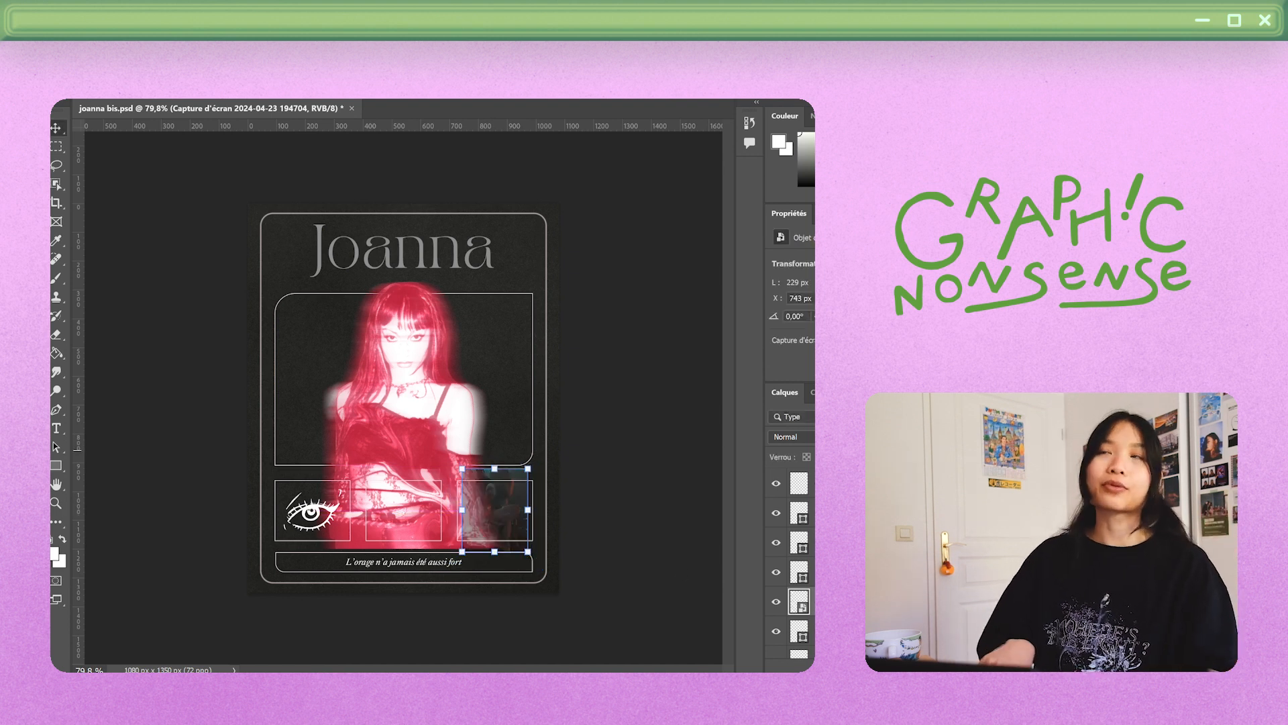
# Trace the reference flower's centre and surrounding petals with white Brush lines on its own layer.
pyautogui.click(644, 523)
pyautogui.scroll(10, 504, 537)
pyautogui.press('b')
pyautogui.moveTo(445, 371)
pyautogui.mouseDown()
pyautogui.moveTo(473, 337)
pyautogui.moveTo(420, 375)
pyautogui.mouseUp()
pyautogui.moveTo(434, 302)
pyautogui.mouseDown()
pyautogui.moveTo(388, 461)
pyautogui.moveTo(440, 421)
pyautogui.moveTo(417, 515)
pyautogui.moveTo(425, 436)
pyautogui.mouseUp()
pyautogui.moveTo(417, 377); pyautogui.dragTo(471, 390)
pyautogui.moveTo(468, 399); pyautogui.dragTo(449, 457)
pyautogui.moveTo(418, 397); pyautogui.dragTo(417, 422)
pyautogui.moveTo(479, 398)
pyautogui.mouseDown()
pyautogui.moveTo(451, 460)
pyautogui.moveTo(563, 376)
pyautogui.moveTo(538, 446)
pyautogui.mouseUp()
pyautogui.hotkey('ctrl', 'z')
pyautogui.moveTo(479, 397)
pyautogui.mouseDown()
pyautogui.moveTo(474, 541)
pyautogui.moveTo(433, 456)
pyautogui.moveTo(537, 332)
pyautogui.moveTo(484, 336)
pyautogui.mouseUp()
pyautogui.scroll(-3, 784, 630)
# Hide the reference image and resize and reposition the flower drawing inside the lower-right frame.
pyautogui.press('v')
pyautogui.click(776, 569)
pyautogui.moveTo(329, 259); pyautogui.dragTo(297, 291)
pyautogui.moveTo(570, 238); pyautogui.dragTo(556, 253)
pyautogui.press('Escape')
pyautogui.moveTo(328, 257); pyautogui.dragTo(307, 277)
pyautogui.moveTo(585, 247); pyautogui.dragTo(579, 257)
pyautogui.press('Return')
pyautogui.moveTo(508, 396); pyautogui.dragTo(510, 389)
# Try adding brush shading inside the flower's five petals, and undo the strokes.
pyautogui.press('b')
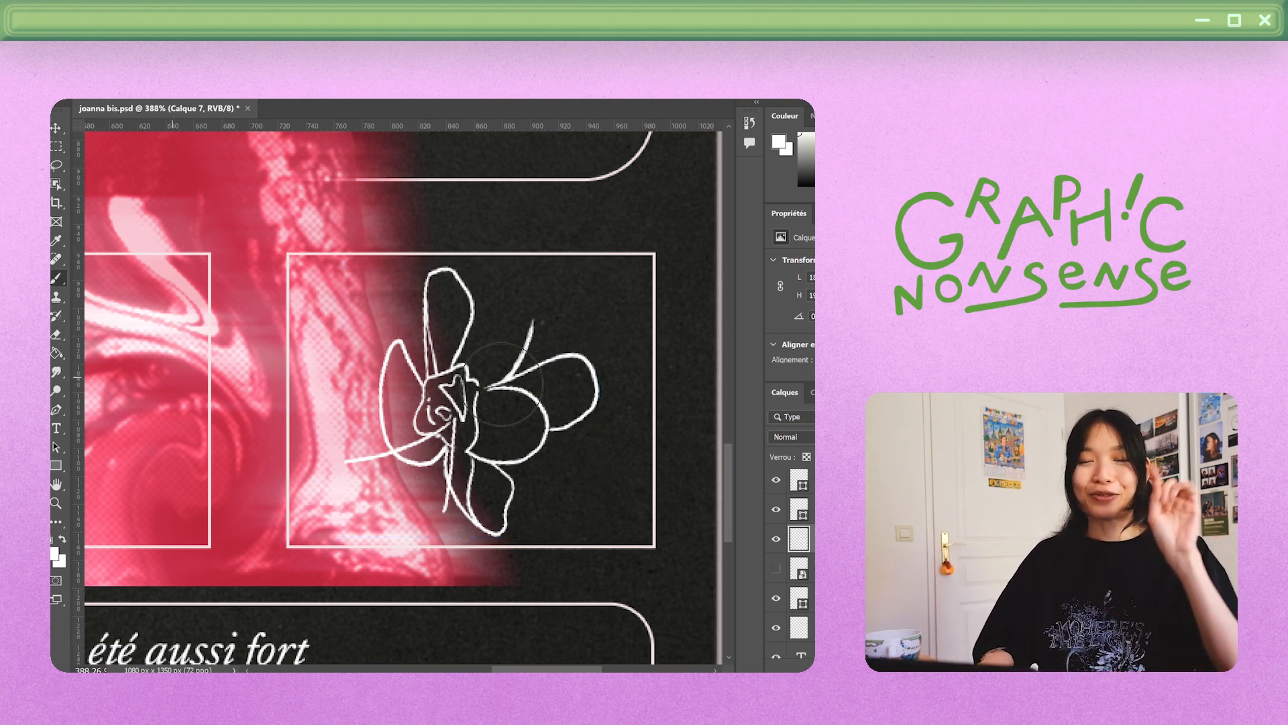
pyautogui.hotkey('shift', 'b')
pyautogui.moveTo(448, 288); pyautogui.dragTo(444, 345)
pyautogui.moveTo(503, 406); pyautogui.dragTo(527, 436)
pyautogui.moveTo(557, 379); pyautogui.dragTo(578, 402)
pyautogui.moveTo(484, 480); pyautogui.dragTo(493, 513)
pyautogui.moveTo(399, 382); pyautogui.dragTo(410, 446)
pyautogui.scroll(-5, 433, 466)
pyautogui.scroll(-4, 436, 463)
pyautogui.hotkey('ctrl', 'z')
pyautogui.hotkey('ctrl', 'z')
pyautogui.hotkey('ctrl', 'z')
pyautogui.hotkey('ctrl', 'z')
pyautogui.hotkey('ctrl', 'z')
# Draw detail strokes inside the flower's upper petal and lower petal.
pyautogui.scroll(10, 523, 448)
pyautogui.hotkey('shift', 'b')
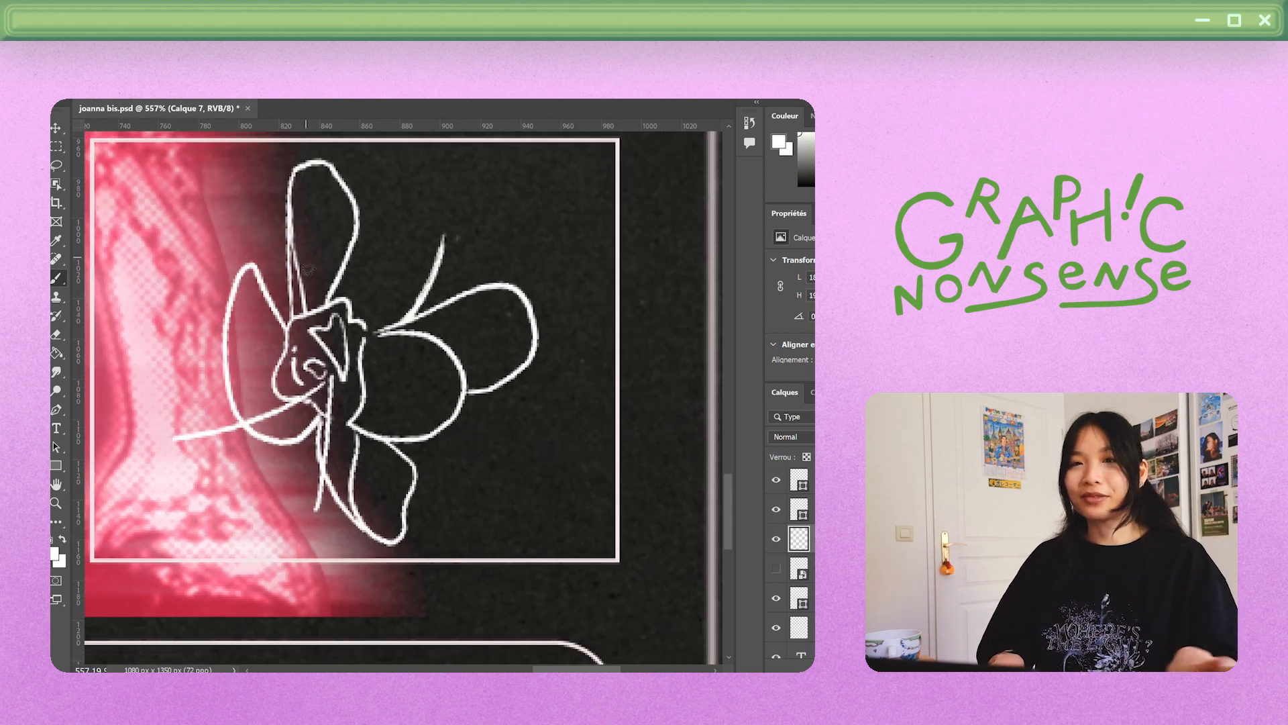
pyautogui.moveTo(299, 236); pyautogui.dragTo(294, 171)
pyautogui.moveTo(353, 436)
pyautogui.mouseDown()
pyautogui.moveTo(351, 506)
pyautogui.moveTo(346, 437)
pyautogui.mouseUp()
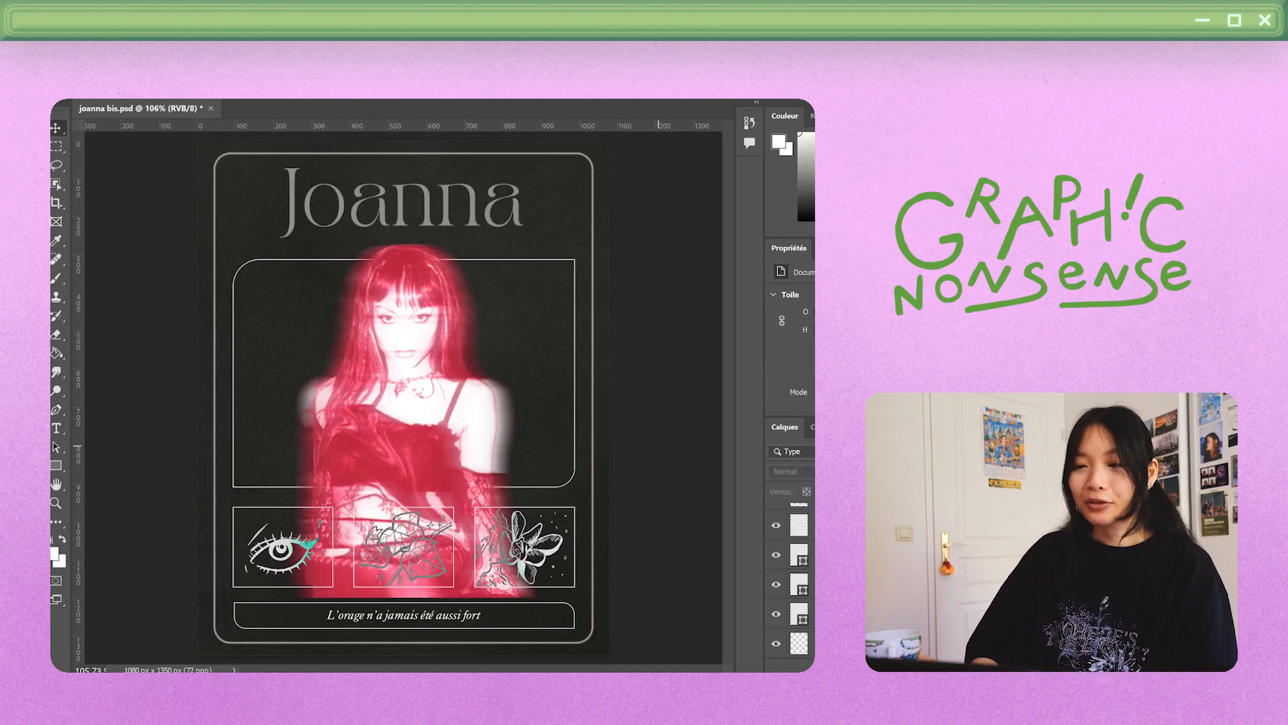
# Create a new empty layer directly above the dark background layer.
pyautogui.scroll(-5, 798, 584)
pyautogui.click(802, 614)
pyautogui.click(798, 584)
pyautogui.click(802, 613)
pyautogui.hotkey('ctrl', 'shift', 'n')
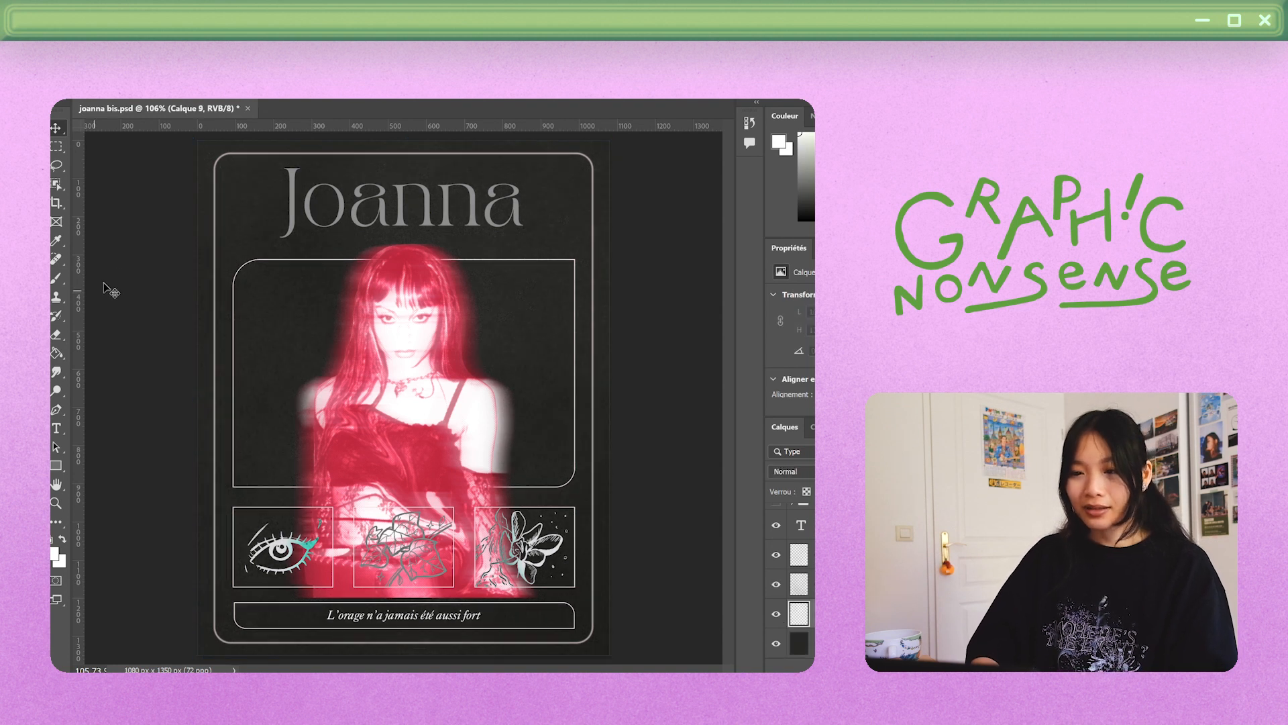
# Paint a white diagonal streak from the upper right to the lower-left corner behind the portrait and soften it into a faint beam.
pyautogui.moveTo(537, 157); pyautogui.dragTo(229, 645)
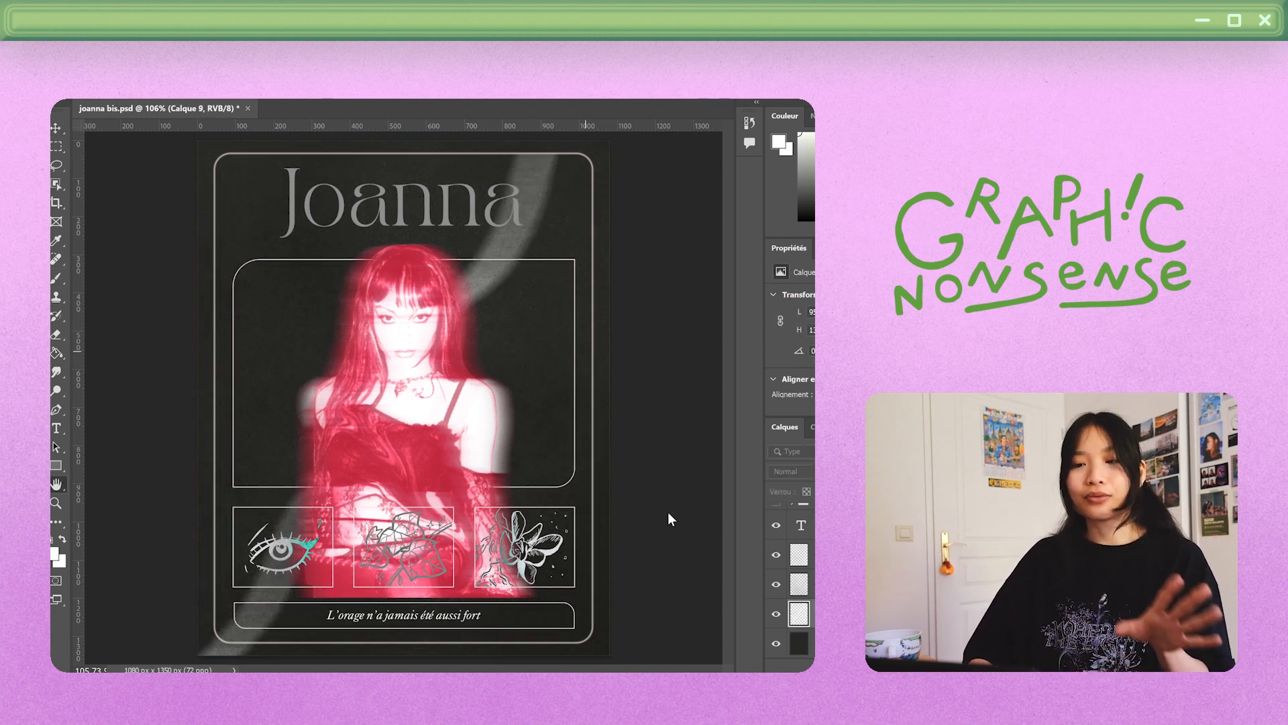
pyautogui.moveTo(667, 511); pyautogui.dragTo(656, 511)
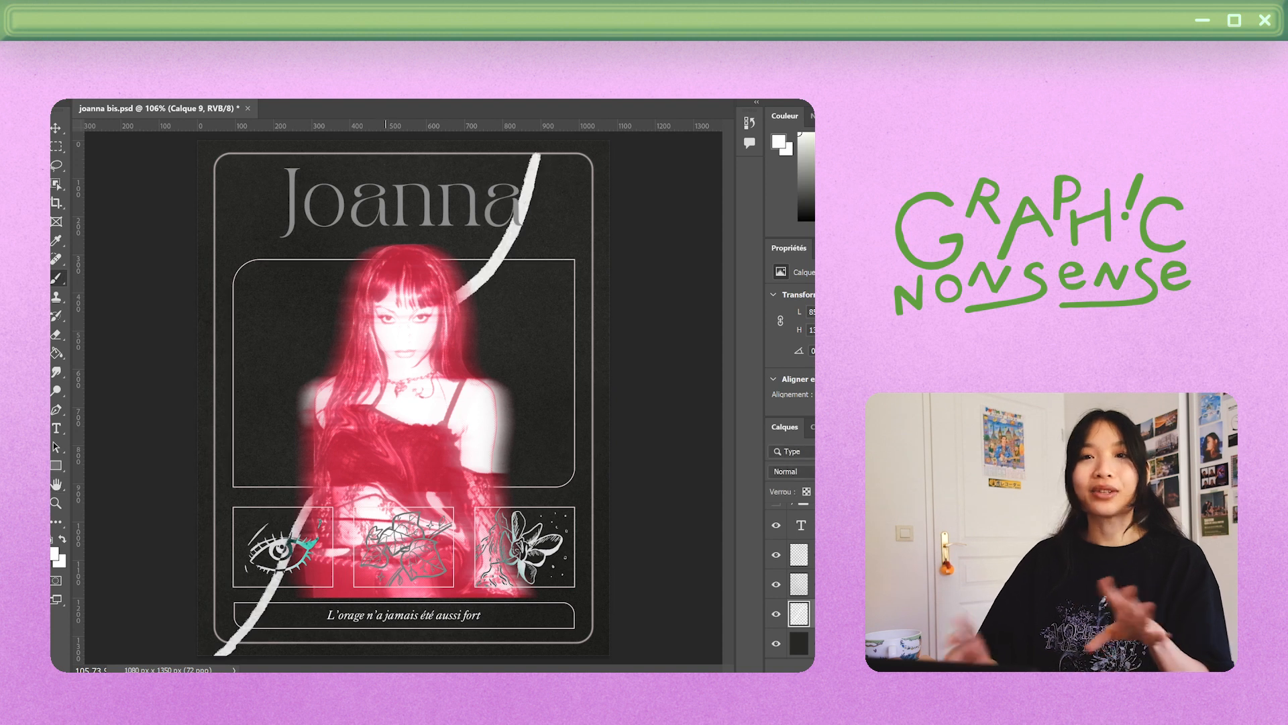
pyautogui.click(648, 326)
# On a new layer, paint a bright green diagonal streak behind the portrait along the white beam, from the top edge to the lower-left corner.
pyautogui.press('b')
pyautogui.hotkey('ctrl', 'shift', 'alt', 'n')
pyautogui.click(778, 142)
pyautogui.press('Return')
pyautogui.moveTo(542, 160); pyautogui.dragTo(227, 632)
pyautogui.moveTo(541, 160)
pyautogui.mouseDown()
pyautogui.moveTo(471, 313)
pyautogui.moveTo(540, 179)
pyautogui.moveTo(209, 657)
pyautogui.mouseUp()
pyautogui.hotkey('ctrl', 'z')
pyautogui.hotkey('ctrl', 'z')
pyautogui.moveTo(561, 138); pyautogui.dragTo(492, 283)
pyautogui.hotkey('ctrl', 'f')
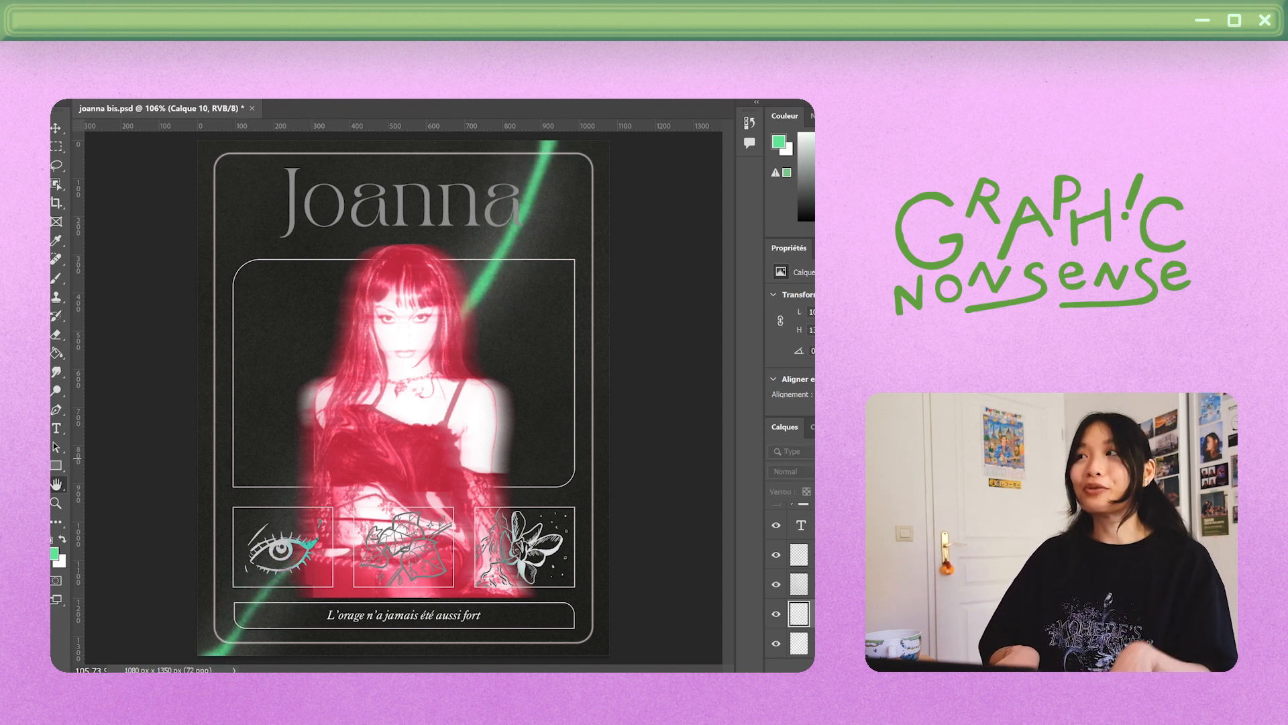
# Soften and mute the green streak so it blends with the white beam as a faint green glow.
pyautogui.hotkey('ctrl', 'u')
pyautogui.moveTo(699, 439); pyautogui.dragTo(674, 439)
pyautogui.press('Return')
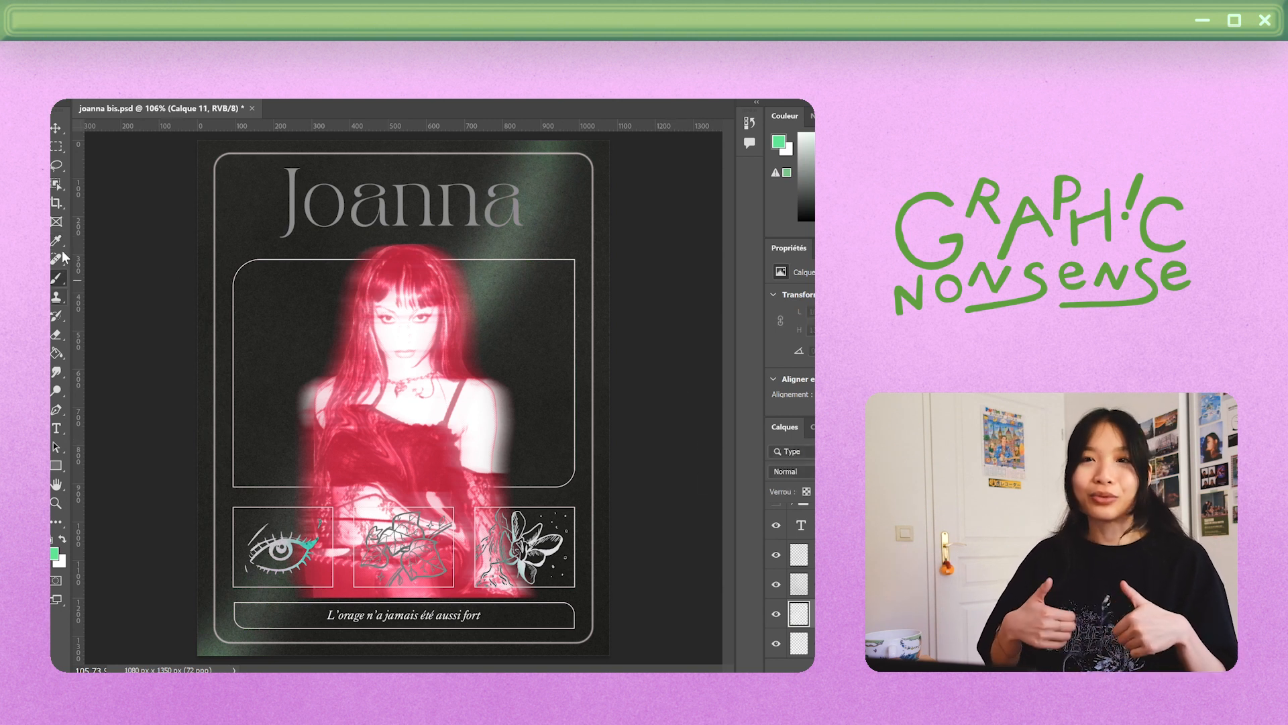
# Paint large green areas on both sides of the portrait on a separate layer and blur them into a soft background glow.
pyautogui.moveTo(322, 265); pyautogui.dragTo(241, 478)
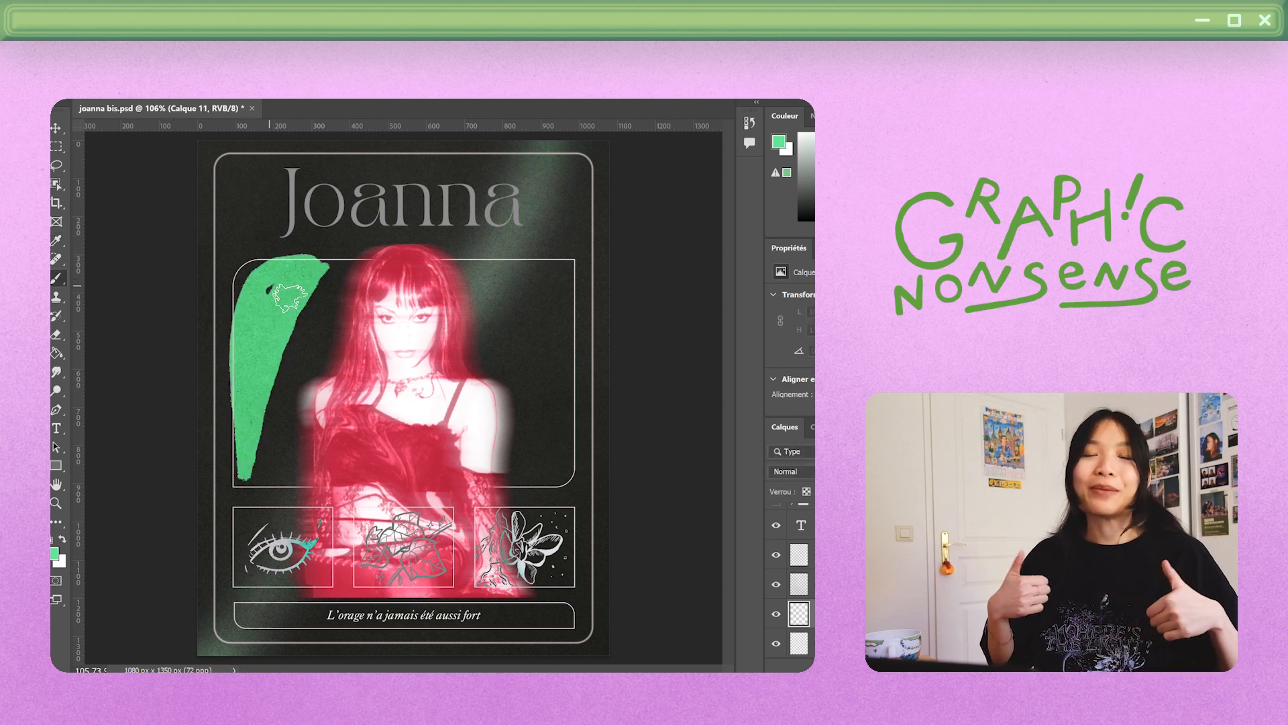
pyautogui.moveTo(564, 271); pyautogui.dragTo(579, 463)
pyautogui.hotkey('ctrl', 'alt', 'f')
pyautogui.hotkey('ctrl', 'u')
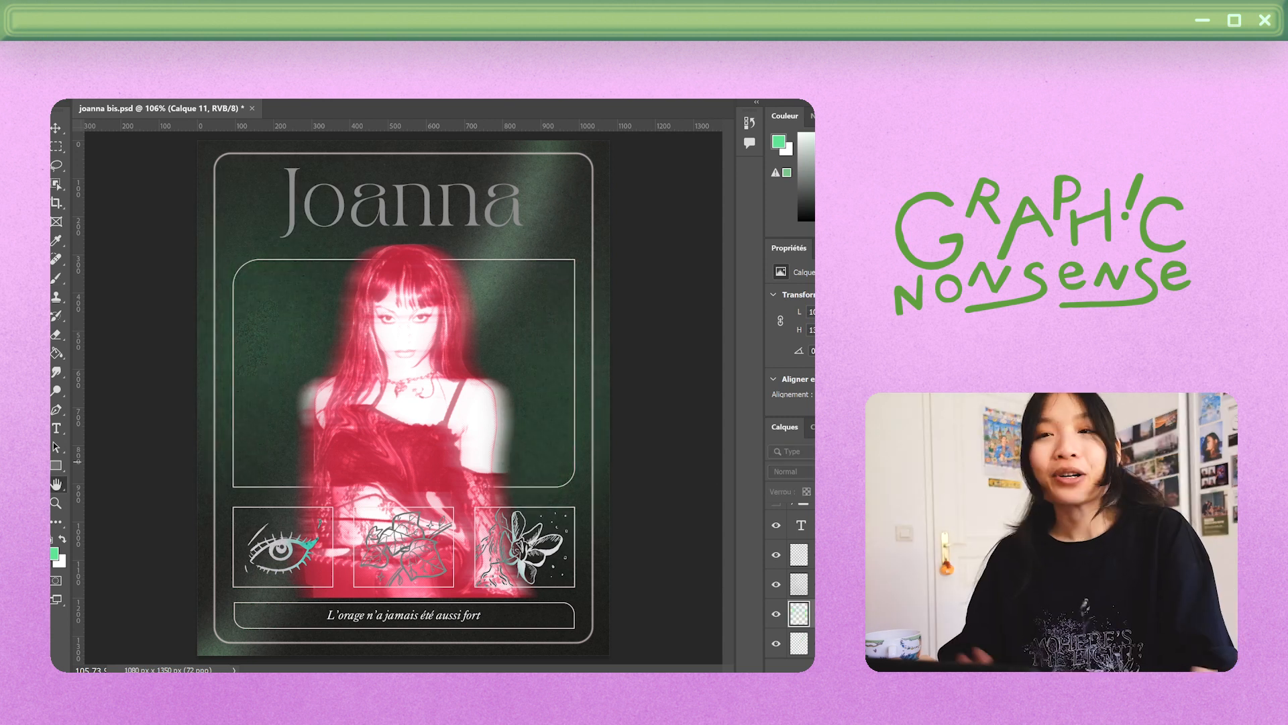
pyautogui.press('Return')
pyautogui.hotkey('ctrl', 'u')
pyautogui.moveTo(711, 439); pyautogui.dragTo(612, 413)
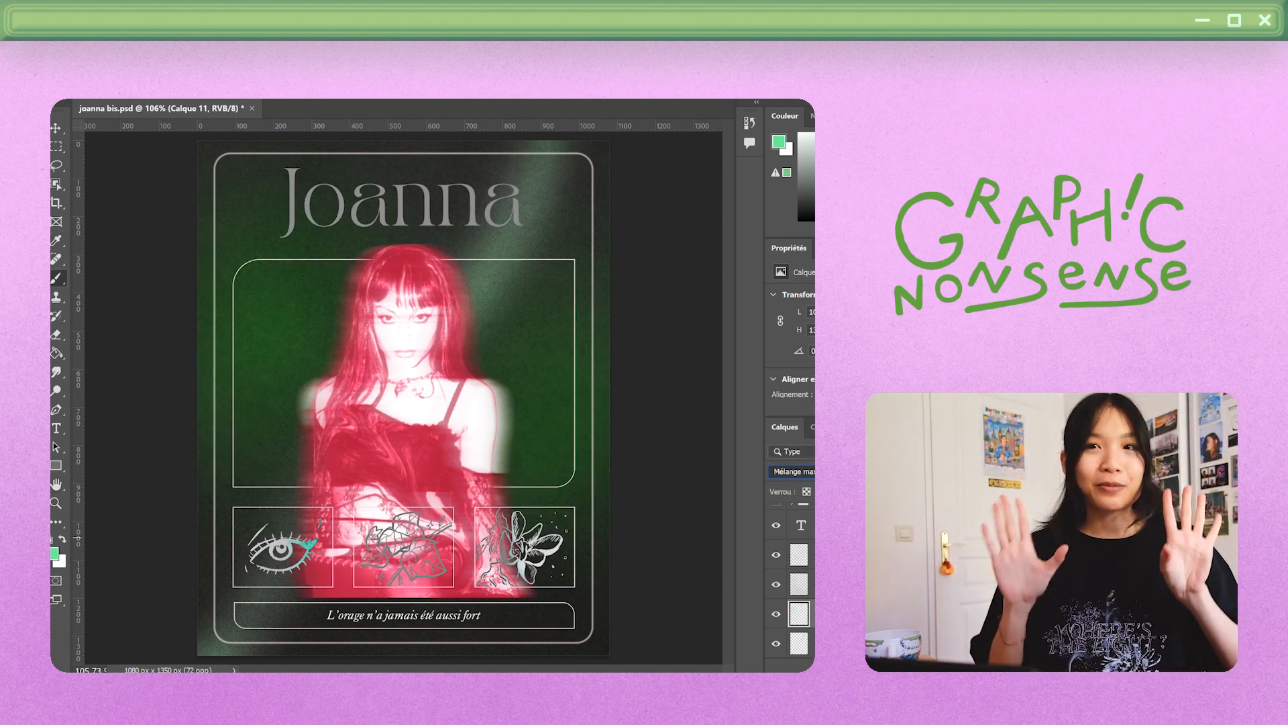
# Compare blend modes on the green glow layer, check it with the layer hidden and shown, and set the mode to Exclusion.
pyautogui.press('Up')
pyautogui.press('Up')
pyautogui.press('Up')
pyautogui.press('Up')
pyautogui.press('Up')
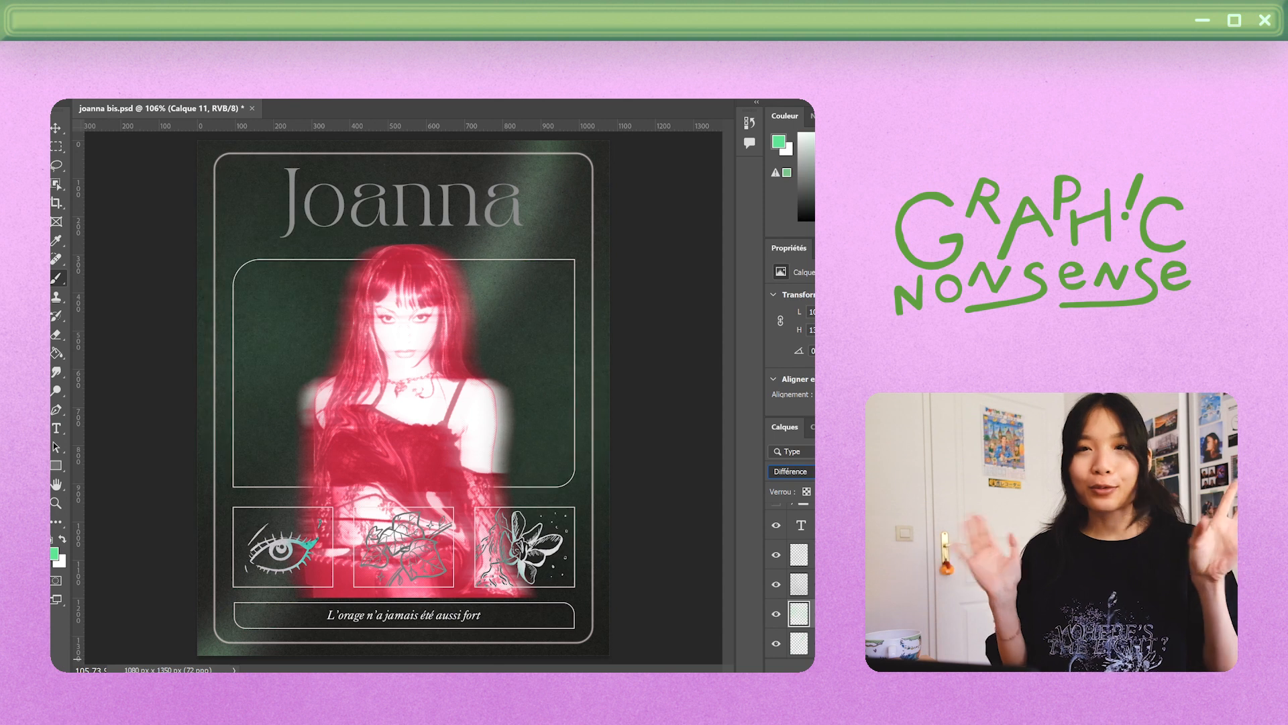
pyautogui.press('Down')
pyautogui.press('Down')
pyautogui.press('Down')
pyautogui.press('Down')
pyautogui.press('Down')
pyautogui.press('Down')
pyautogui.press('Down')
pyautogui.press('Down')
pyautogui.press('Down')
pyautogui.press('Down')
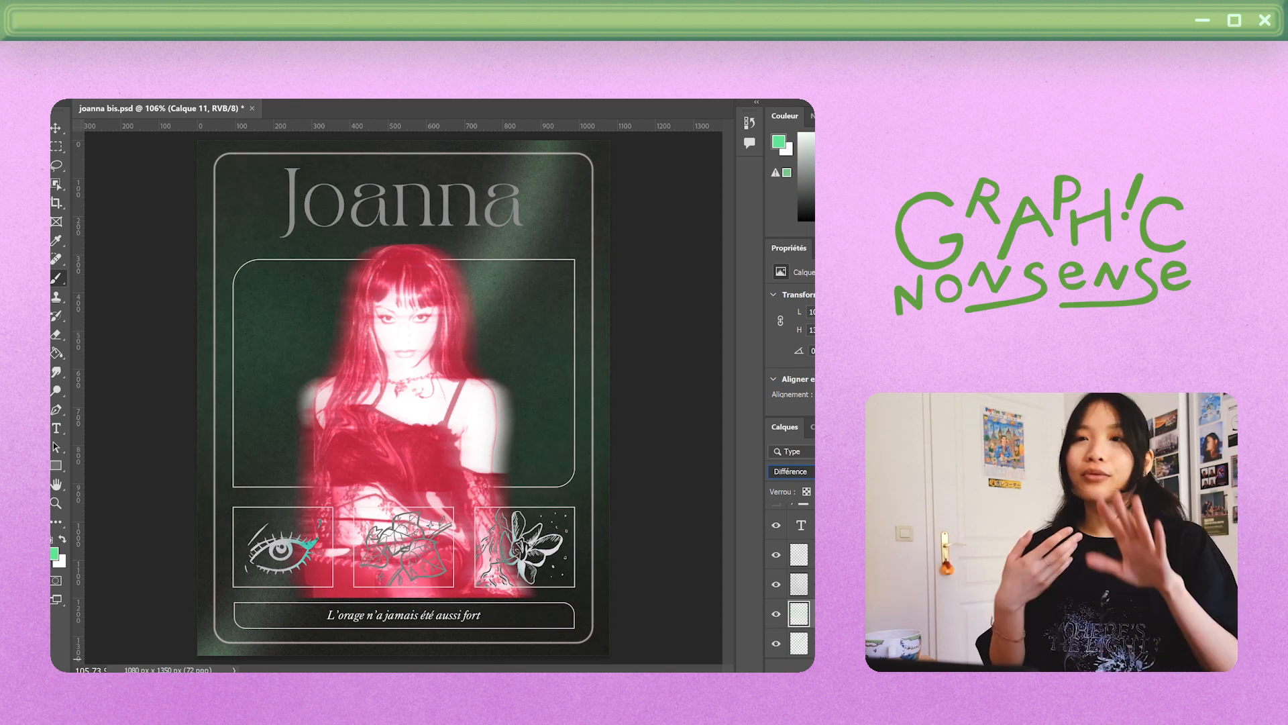
pyautogui.click(776, 613)
pyautogui.click(776, 613)
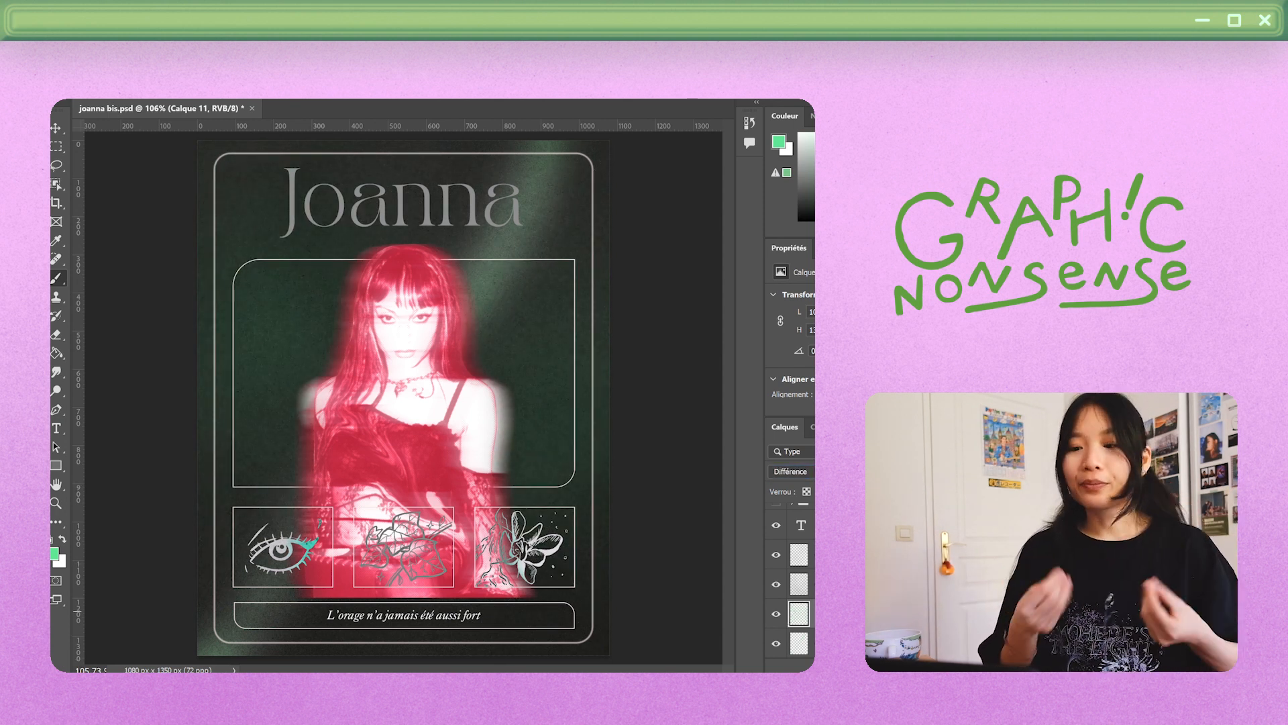
pyautogui.press('Down')
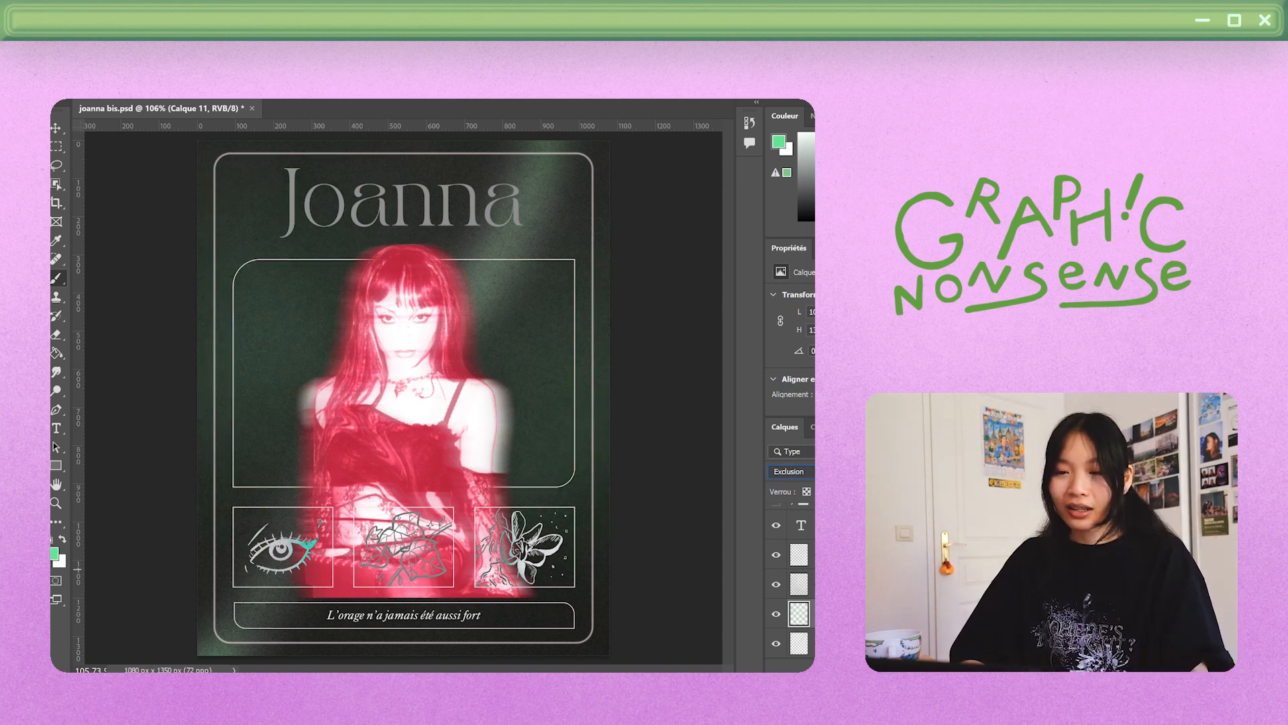
pyautogui.click(725, 491)
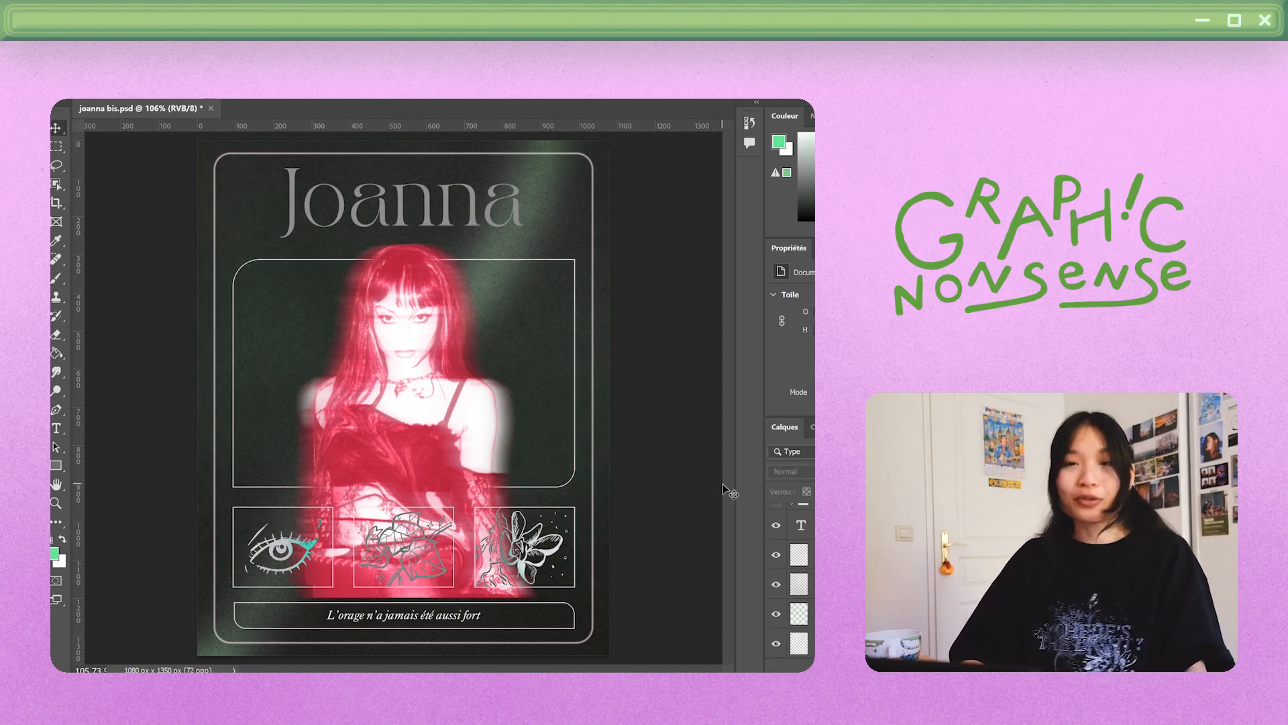
pyautogui.click(799, 614)
pyautogui.press('Delete')
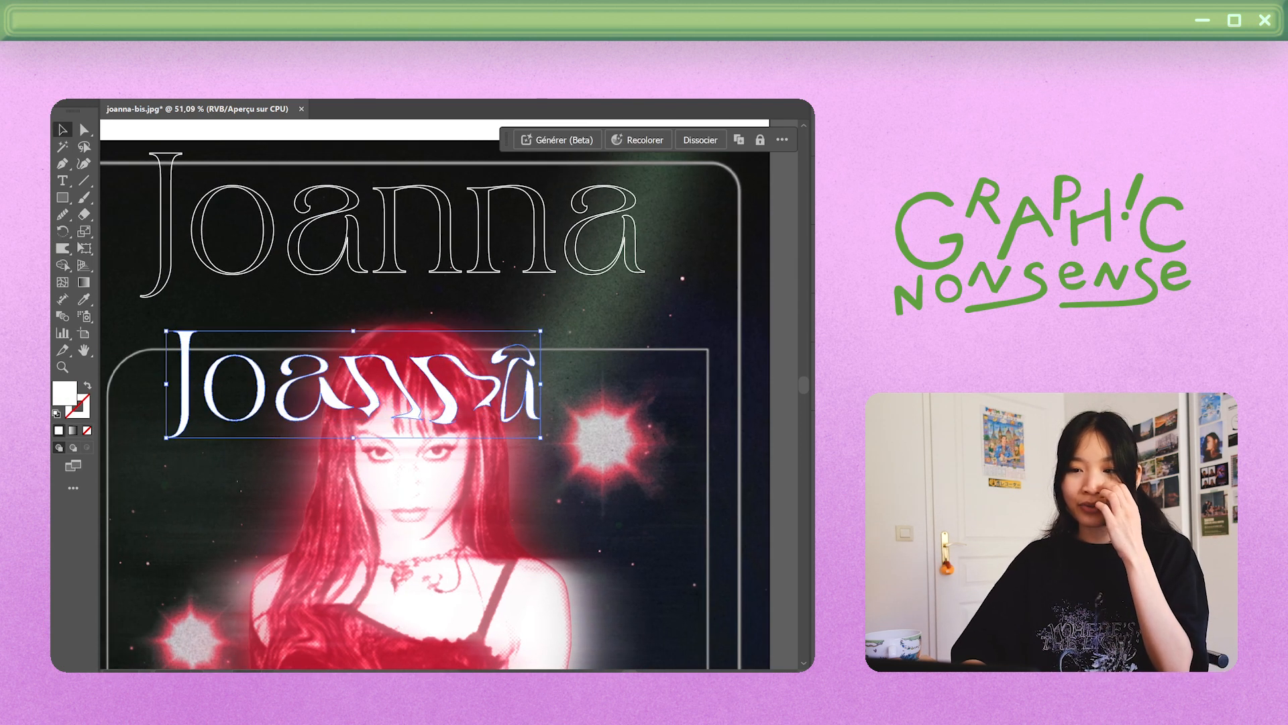
# In Illustrator, undo the distortions on the filled white title and activate the Warp tool.
pyautogui.hotkey('ctrl', 'z')
pyautogui.hotkey('ctrl', 'z')
pyautogui.hotkey('ctrl', 'z')
pyautogui.click(63, 248)
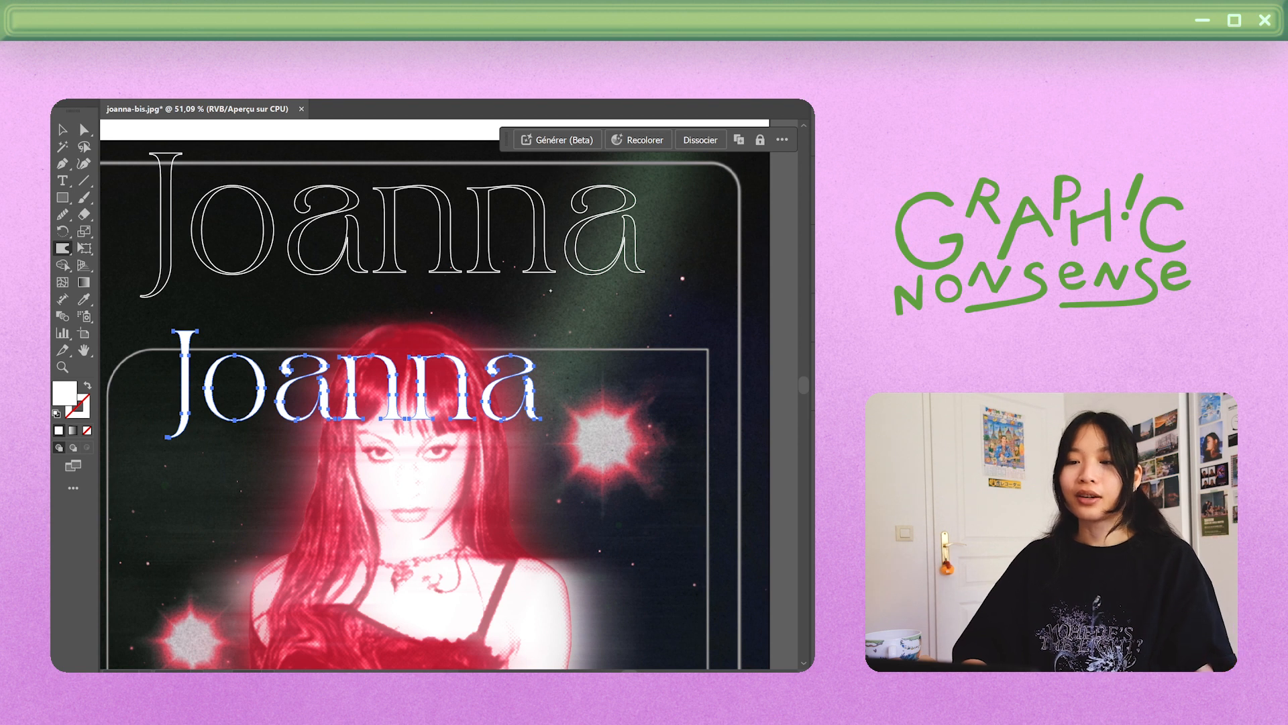
# Try warping the middle and end letters of the filled title sideways, undoing the strokes.
pyautogui.moveTo(265, 389); pyautogui.dragTo(329, 399)
pyautogui.hotkey('ctrl', 'z')
pyautogui.moveTo(470, 392); pyautogui.dragTo(520, 403)
pyautogui.hotkey('ctrl', 'z')
pyautogui.moveTo(308, 393); pyautogui.dragTo(483, 403)
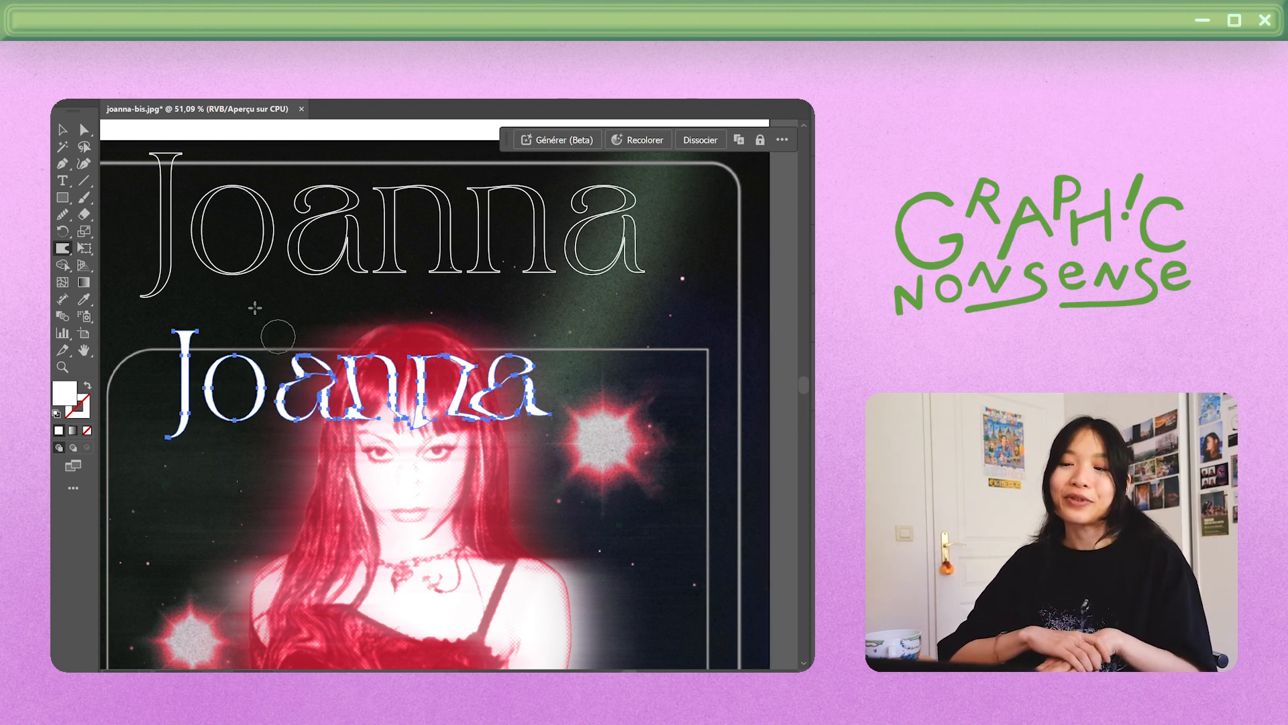
pyautogui.hotkey('ctrl', 'z')
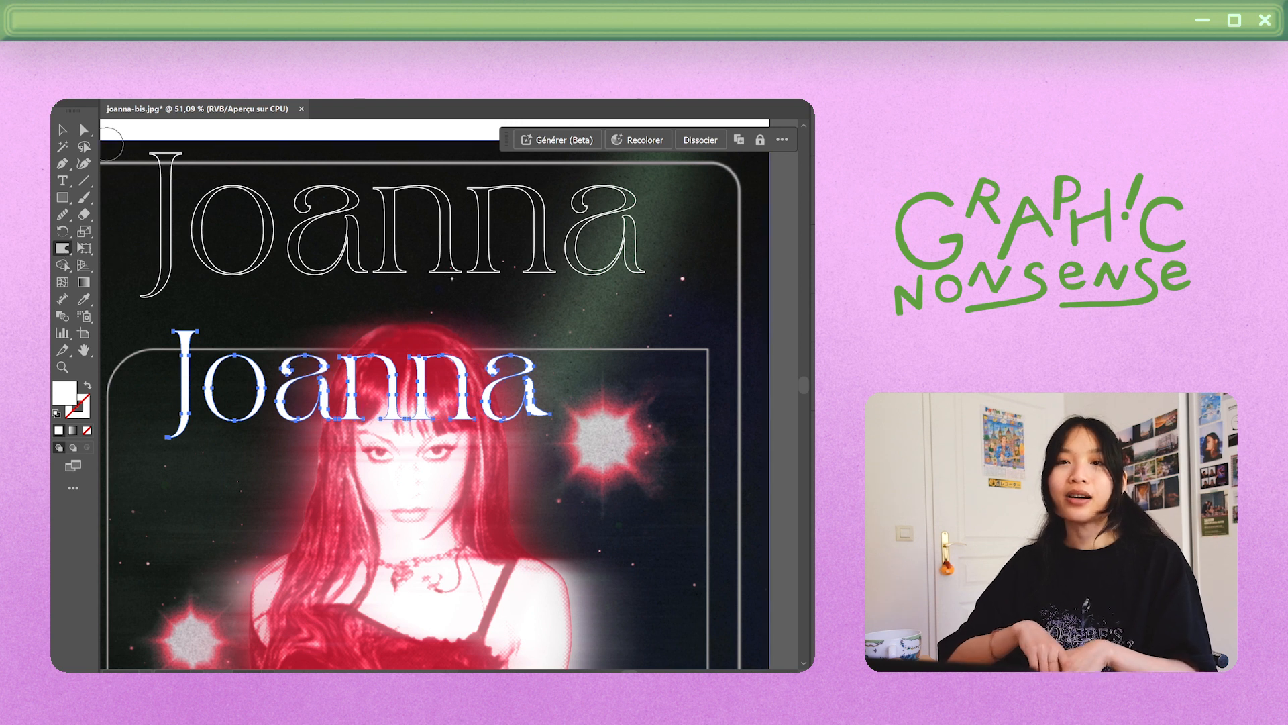
# Warp the stems of the filled title's first letter and later letters, and shift the title up and to the right.
pyautogui.moveTo(319, 398); pyautogui.dragTo(533, 393)
pyautogui.moveTo(185, 347); pyautogui.dragTo(181, 393)
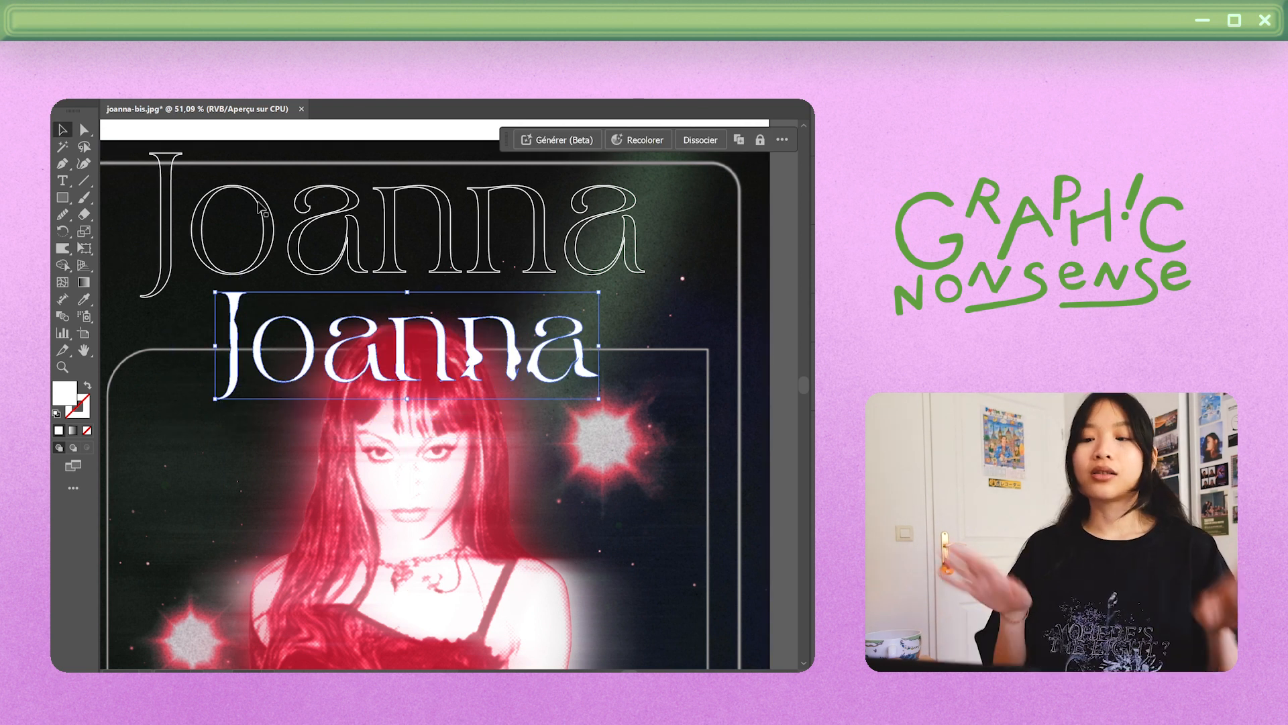
# Warp the first and later letters of the large outlined title and select the whole outlined title.
pyautogui.moveTo(608, 248)
pyautogui.mouseDown()
pyautogui.moveTo(624, 225)
pyautogui.moveTo(450, 233)
pyautogui.mouseUp()
pyautogui.moveTo(165, 193); pyautogui.dragTo(165, 260)
pyautogui.click(62, 129)
pyautogui.click(429, 288)
pyautogui.click(165, 154)
# Reshape the outlined title's first letter stem and the base of its final letter with freehand strokes, and reselect the title.
pyautogui.click(62, 214)
pyautogui.moveTo(163, 187); pyautogui.dragTo(162, 282)
pyautogui.moveTo(570, 262); pyautogui.dragTo(630, 267)
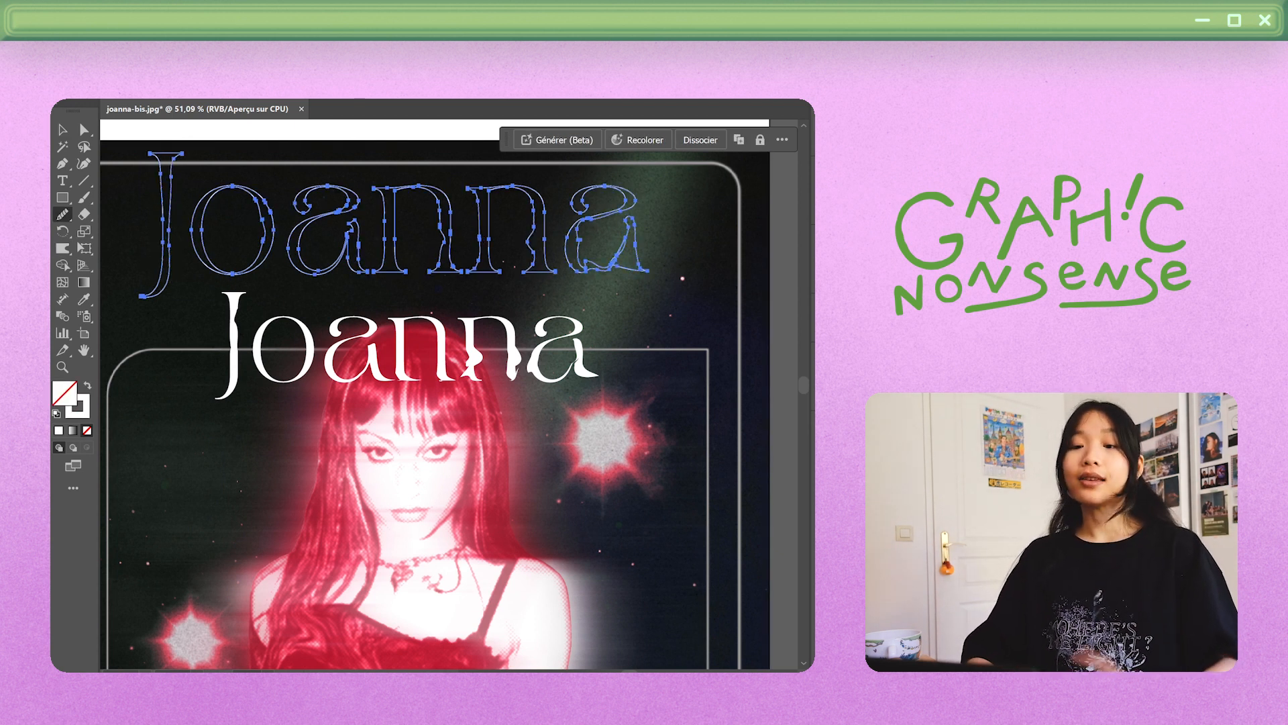
pyautogui.press('v')
pyautogui.click(604, 295)
pyautogui.click(627, 266)
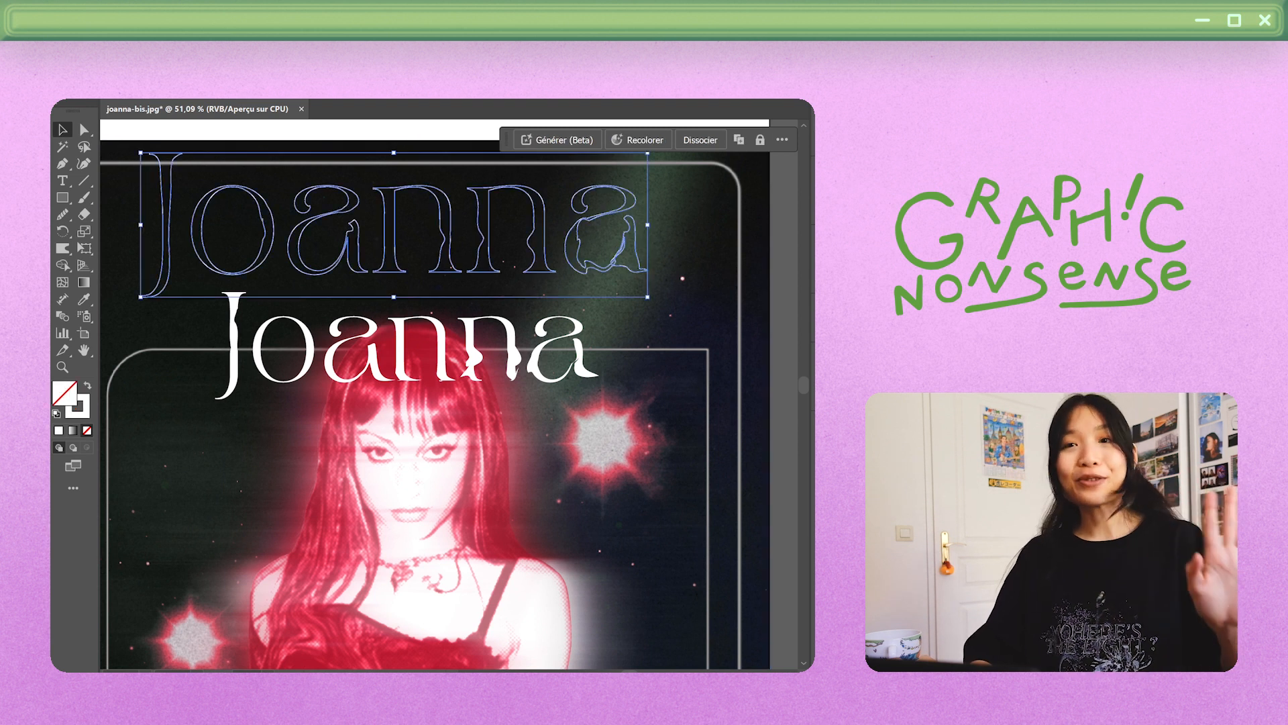